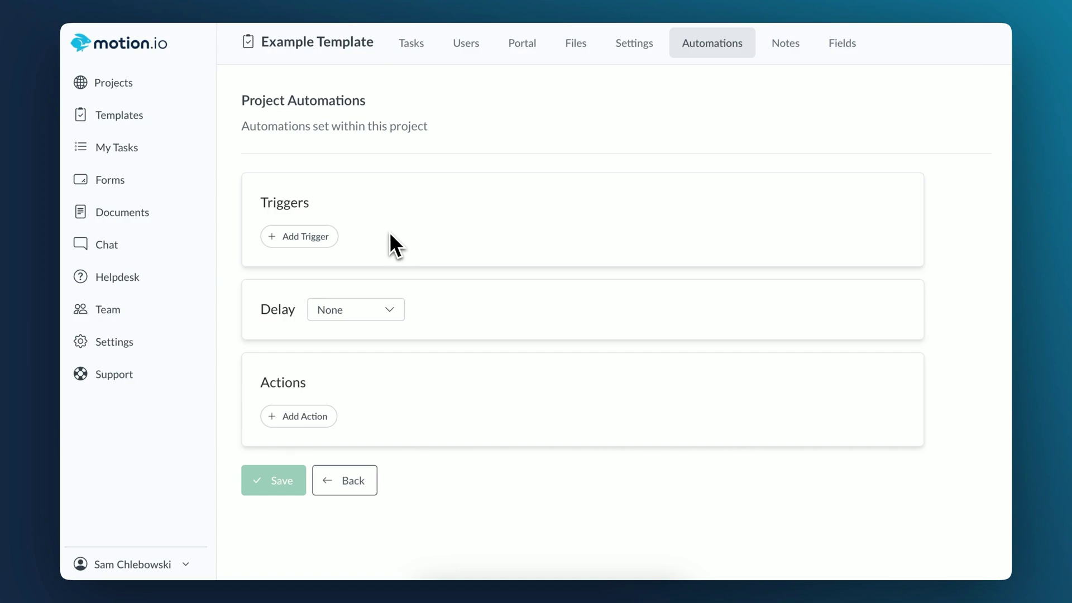
Step: Add a trigger and an action row, with the trigger firing when the project is created
{"action": "left_click", "coordinate": [317, 236]}
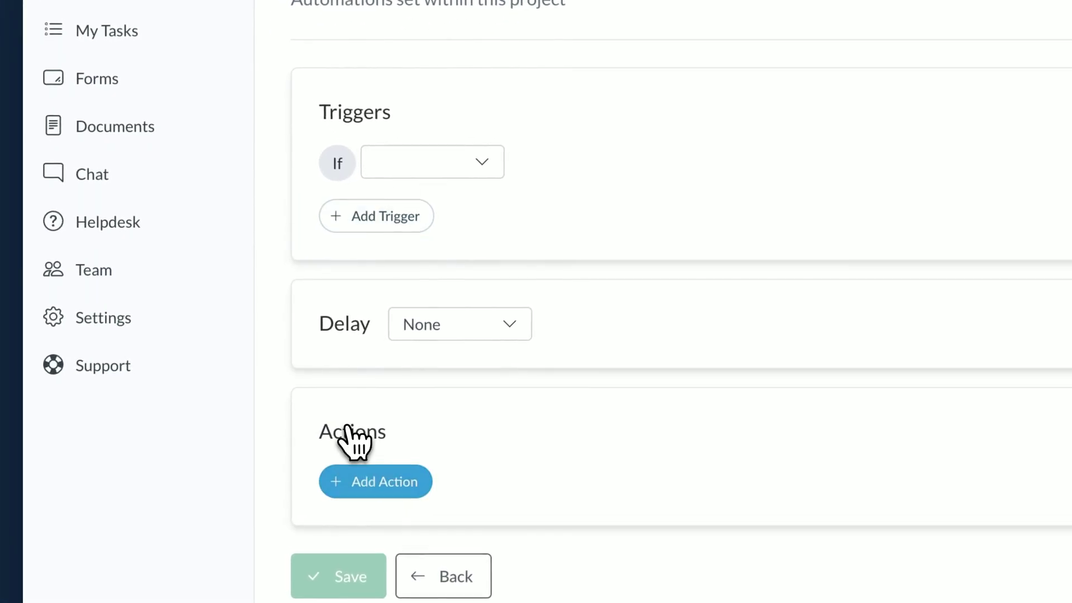
{"action": "left_click", "coordinate": [348, 481]}
{"action": "left_click", "coordinate": [484, 162]}
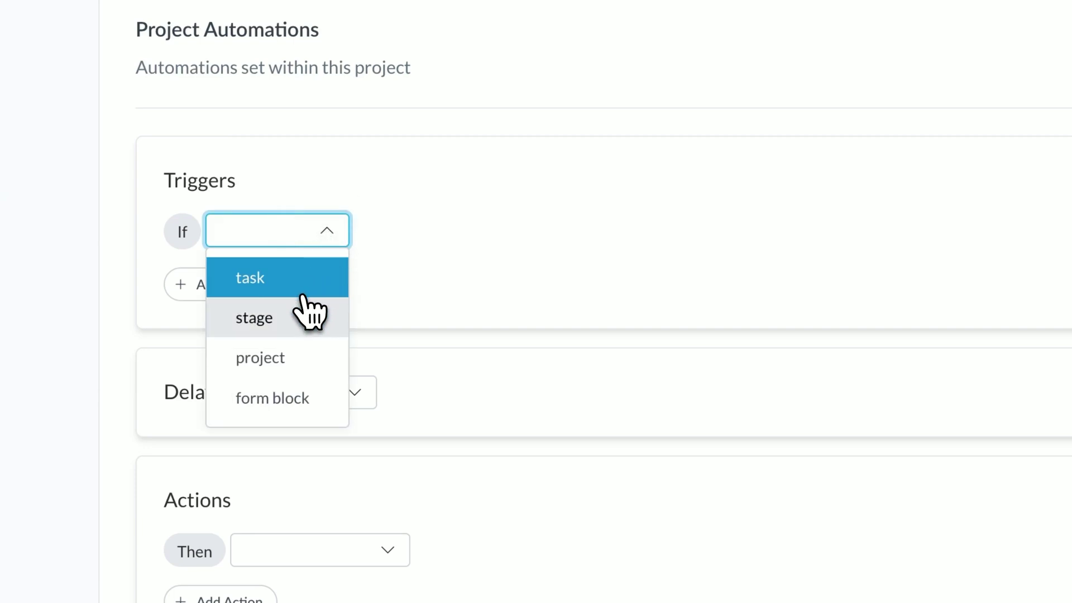
{"action": "left_click", "coordinate": [438, 279]}
{"action": "left_click", "coordinate": [868, 231]}
{"action": "left_click", "coordinate": [901, 316]}
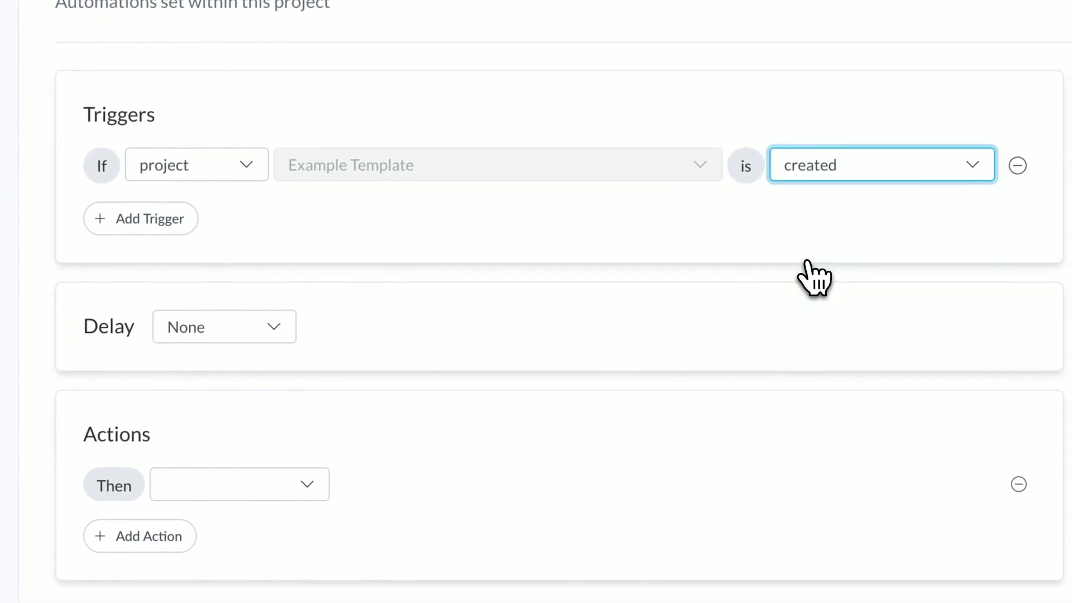
Step: Set the action to import a stage from the Check-In Tasks Template
{"action": "left_click", "coordinate": [311, 476]}
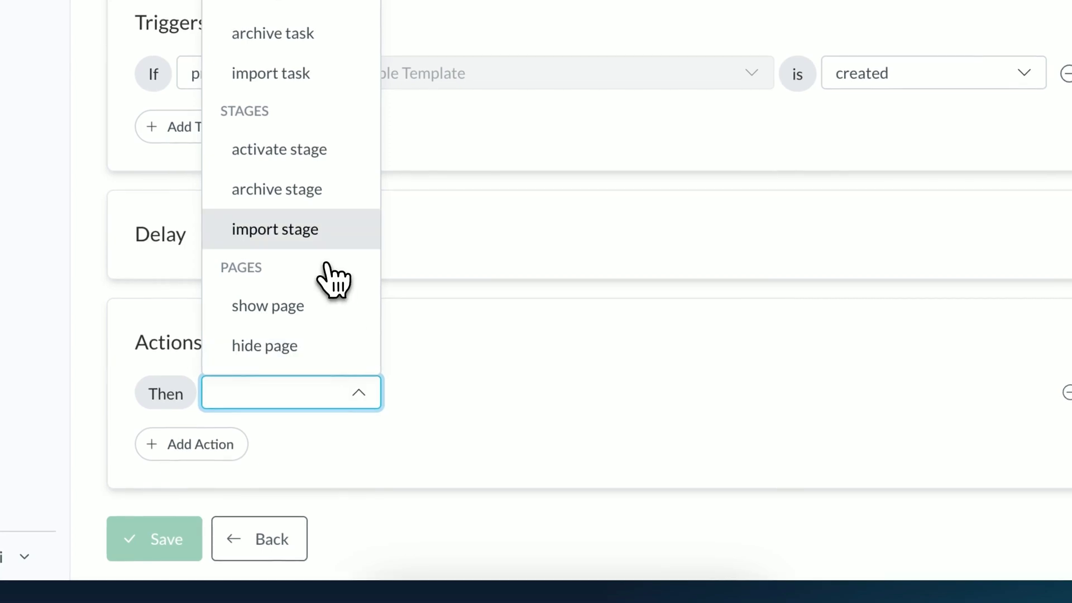
{"action": "left_click", "coordinate": [278, 326]}
{"action": "left_click", "coordinate": [559, 397]}
{"action": "left_click", "coordinate": [577, 308]}
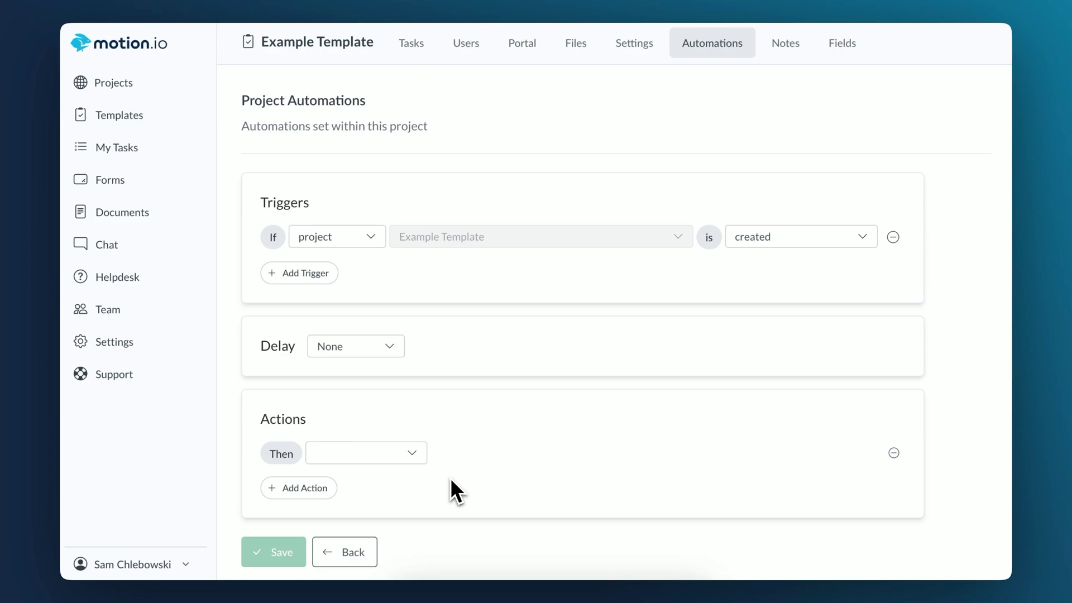
Step: Switch the action to send an email notification to the recipient's email address
{"action": "left_click", "coordinate": [409, 459]}
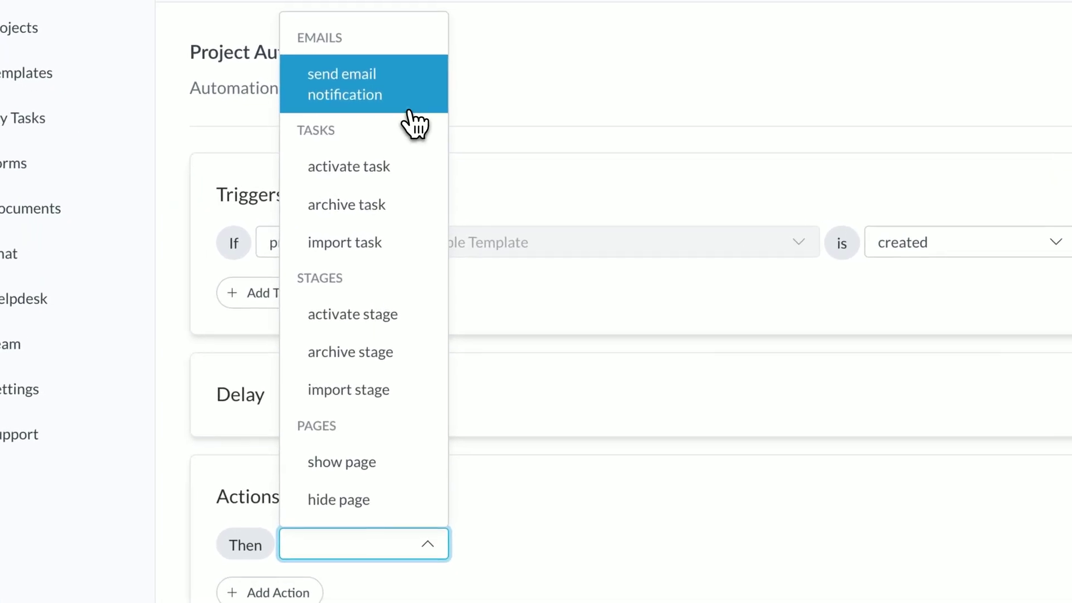
{"action": "left_click", "coordinate": [404, 124]}
{"action": "left_click", "coordinate": [520, 482]}
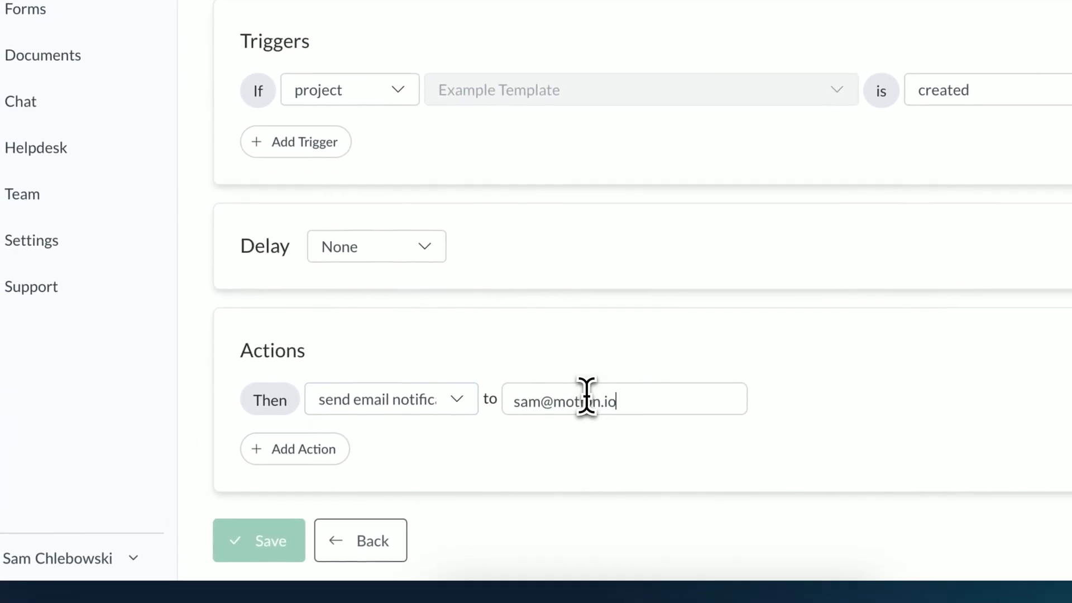
{"action": "key", "text": "Return"}
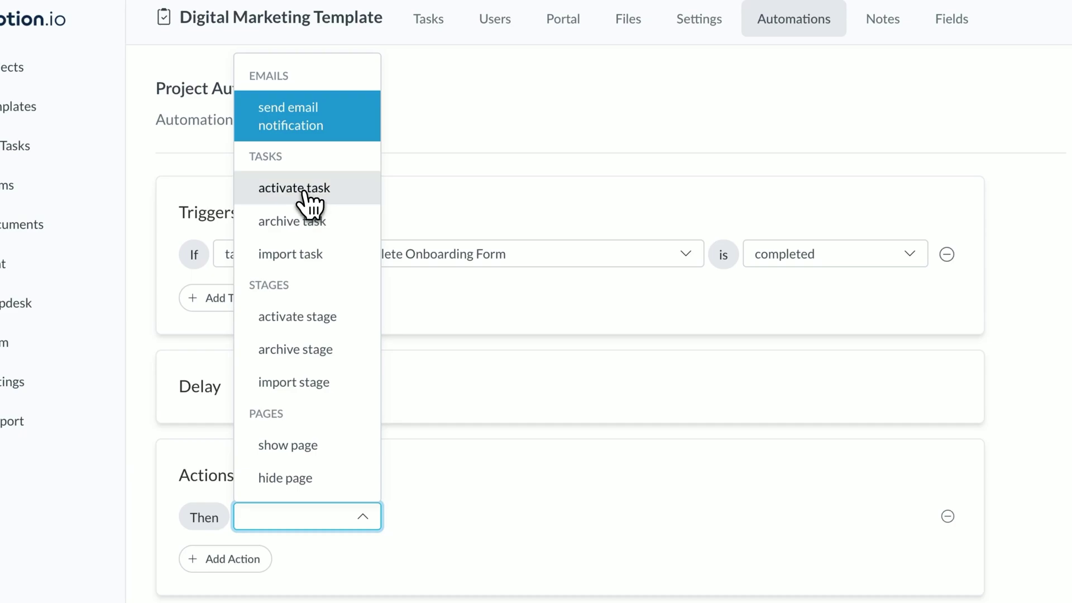
Step: Save the email automation, then try activating Schedule Kick-Off Call and archiving Complete Onboarding Form
{"action": "left_click", "coordinate": [308, 204]}
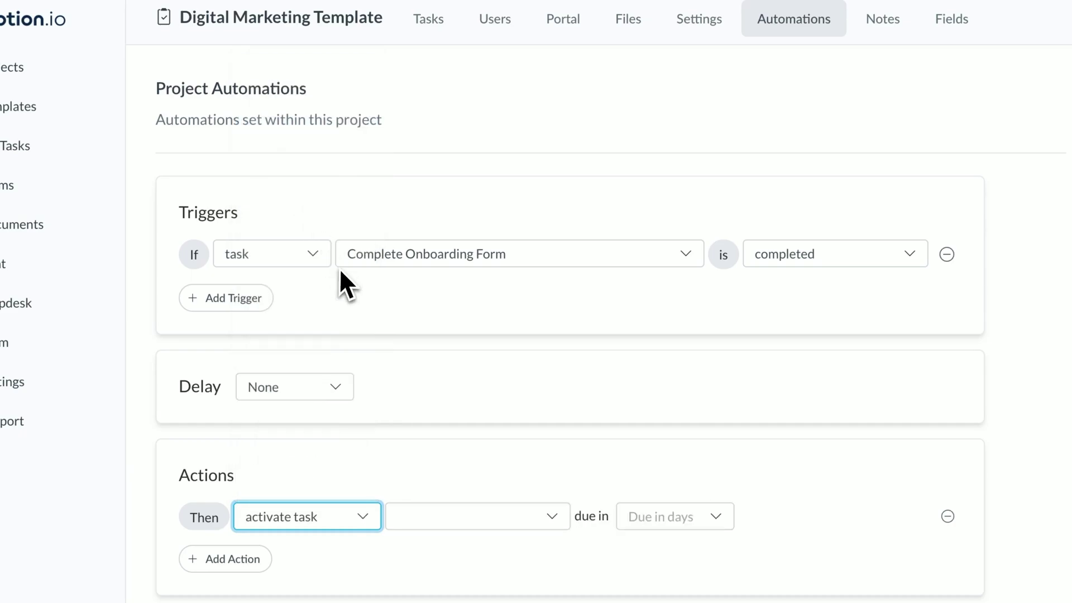
{"action": "left_click", "coordinate": [420, 530]}
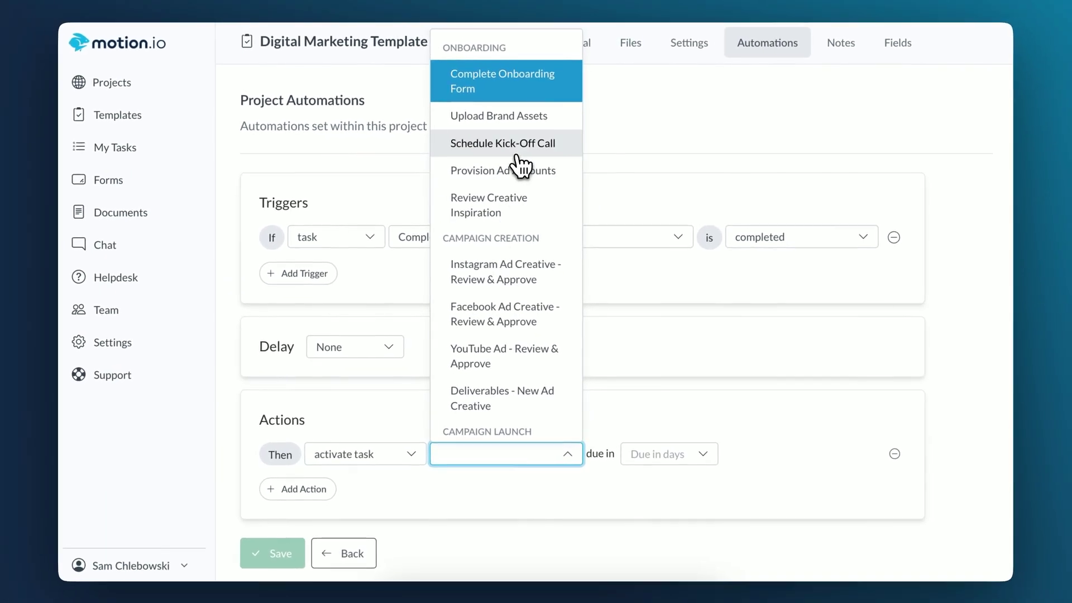
{"action": "left_click", "coordinate": [498, 139]}
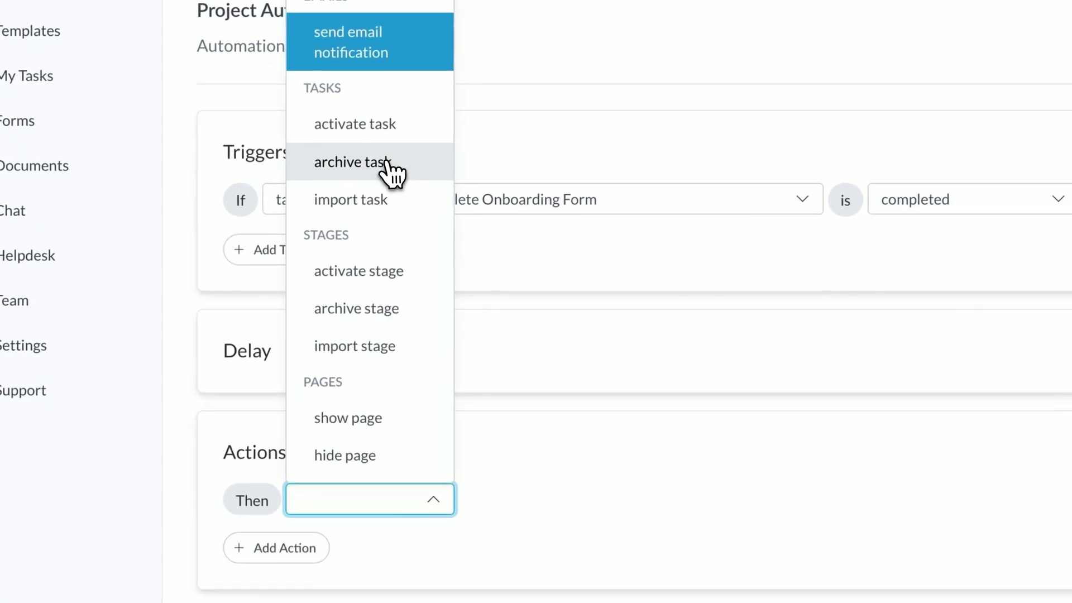
{"action": "left_click", "coordinate": [374, 215]}
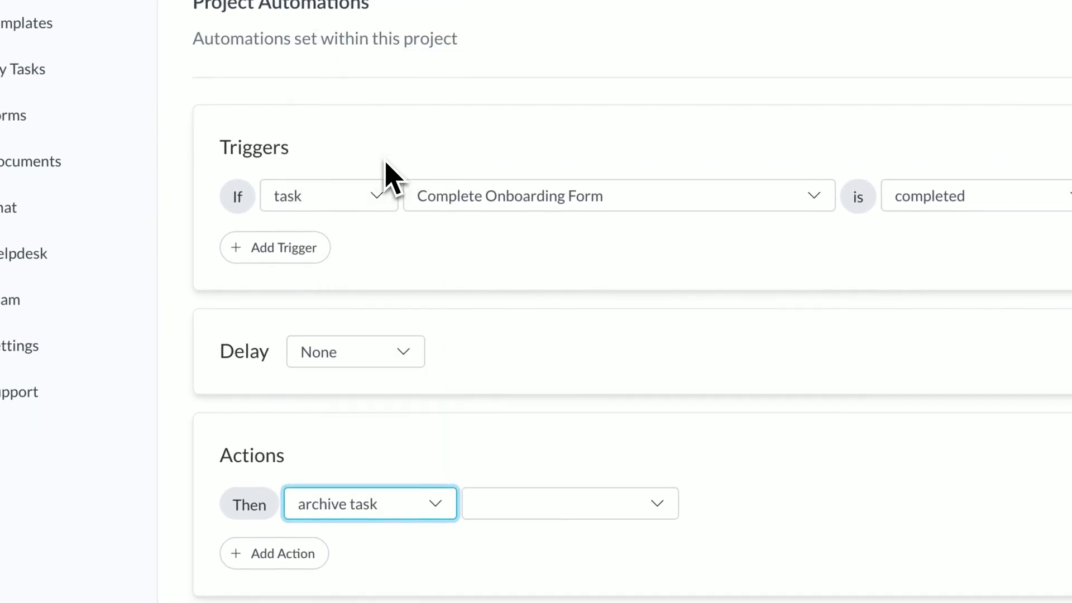
{"action": "left_click", "coordinate": [525, 509]}
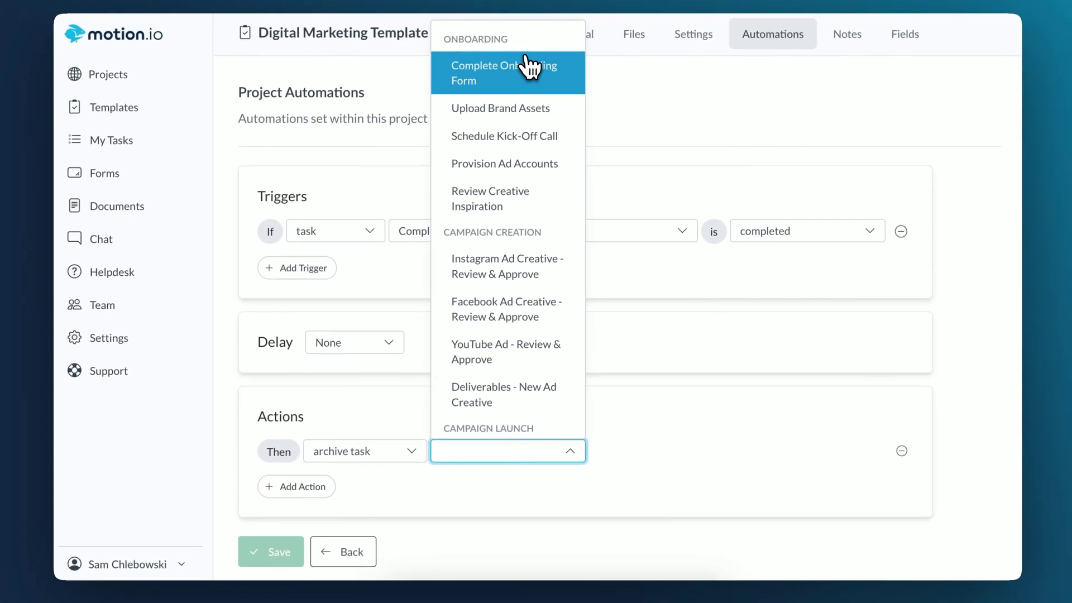
{"action": "left_click", "coordinate": [565, 0]}
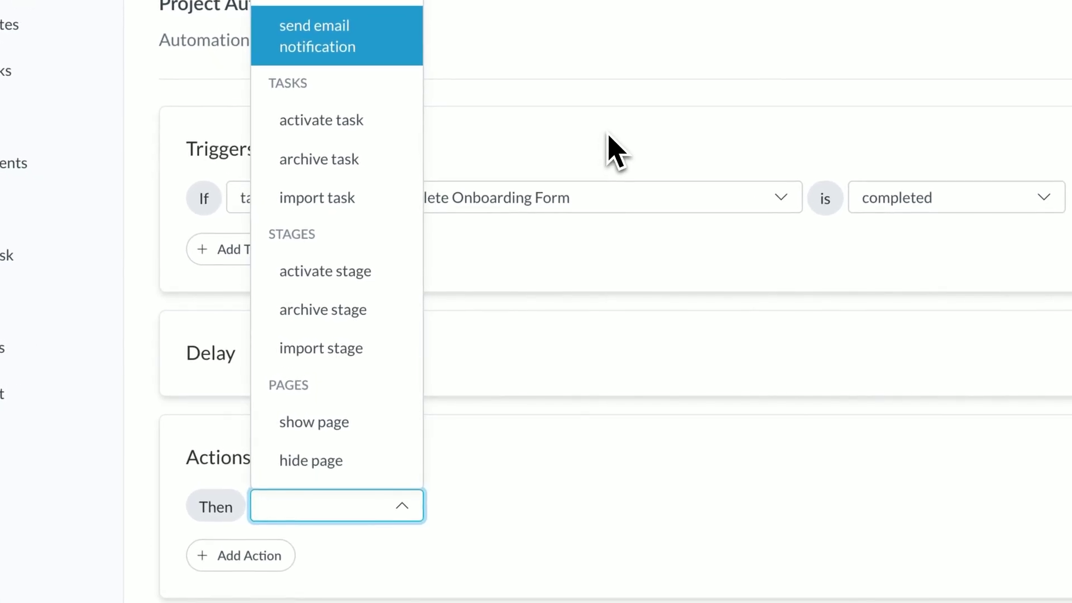
Step: Switch the action to importing a task from the accounting services imports template
{"action": "left_click", "coordinate": [382, 202]}
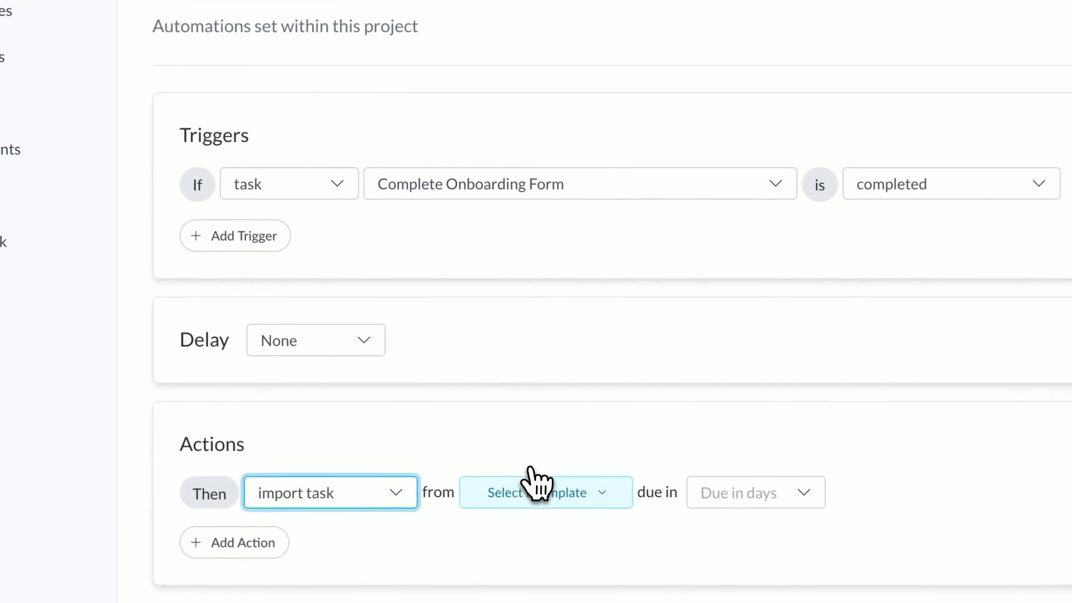
{"action": "left_click", "coordinate": [540, 508]}
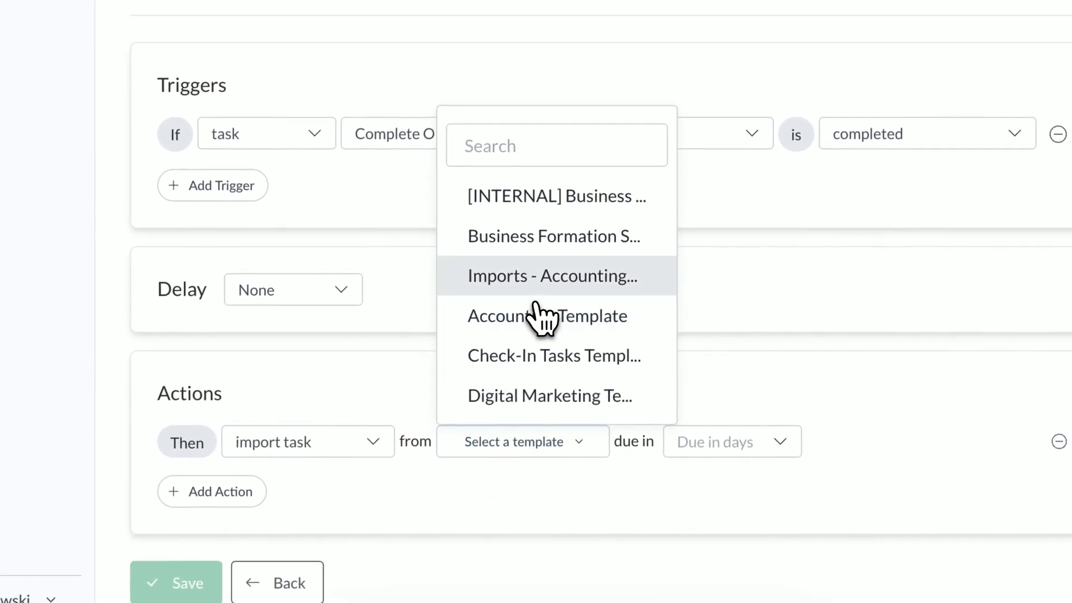
{"action": "left_click", "coordinate": [550, 279]}
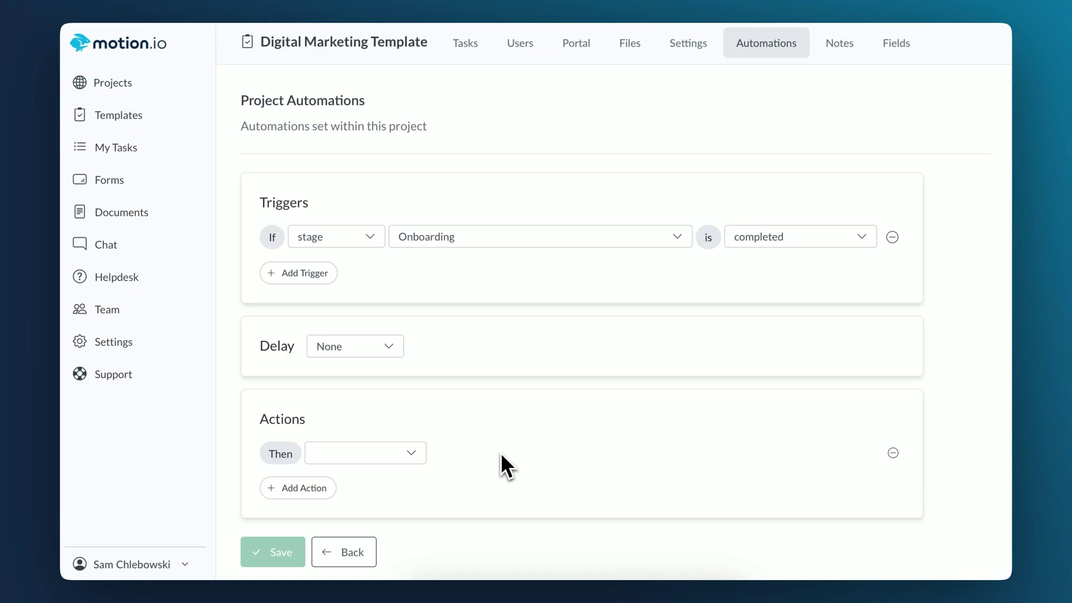
Step: Make the action hide the Welcome portal page and save the automation
{"action": "left_click", "coordinate": [418, 452]}
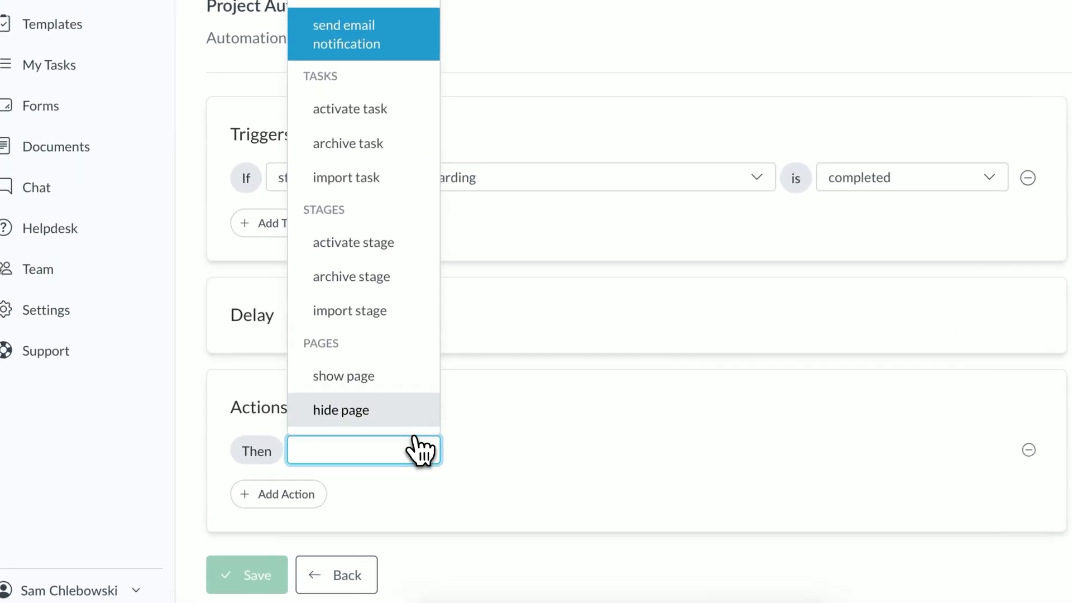
{"action": "left_click", "coordinate": [388, 423]}
{"action": "left_click", "coordinate": [491, 449]}
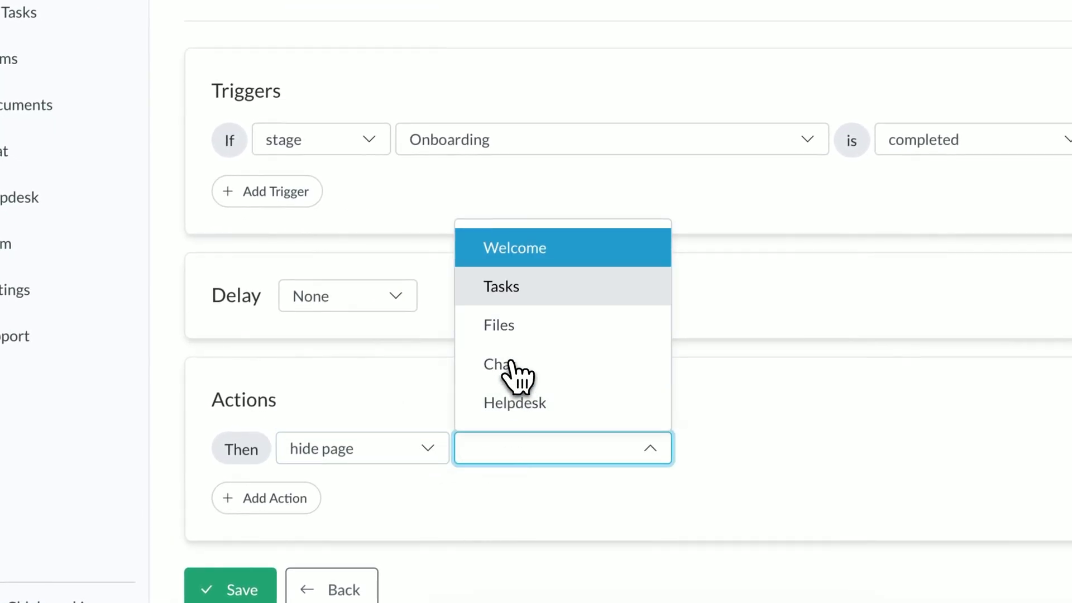
{"action": "left_click", "coordinate": [534, 262]}
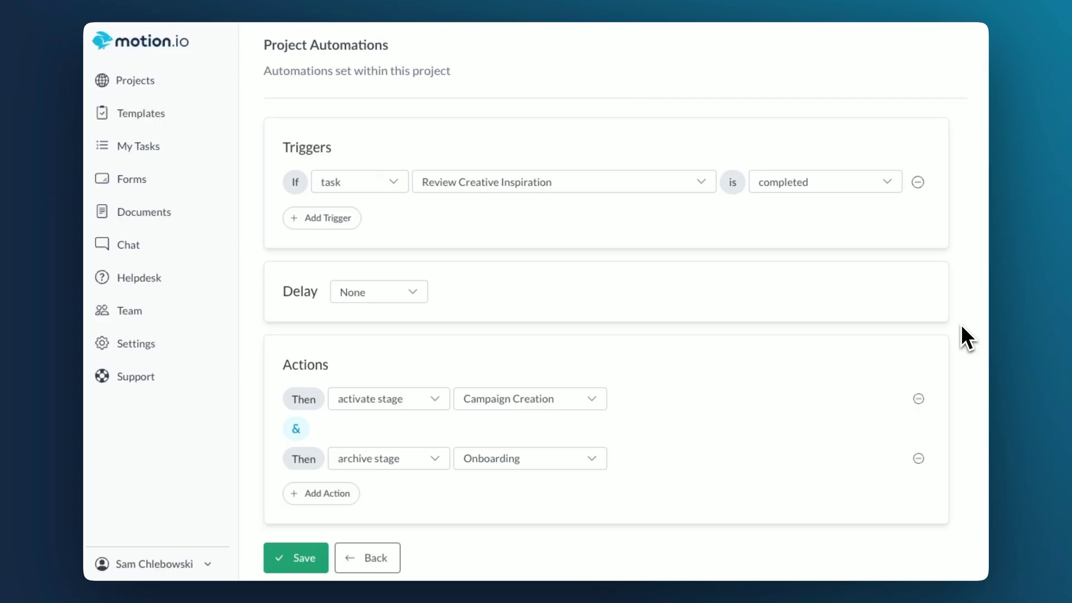
{"action": "left_click", "coordinate": [302, 558]}
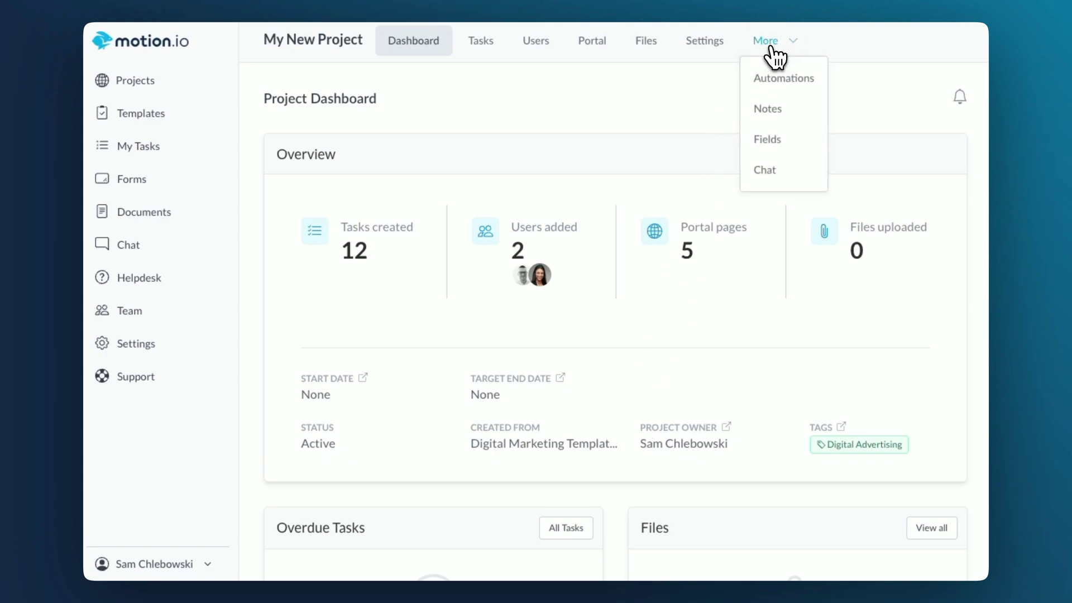
Step: View the project's automations, then open the Example Template's Automations page from Templates
{"action": "left_click", "coordinate": [779, 78]}
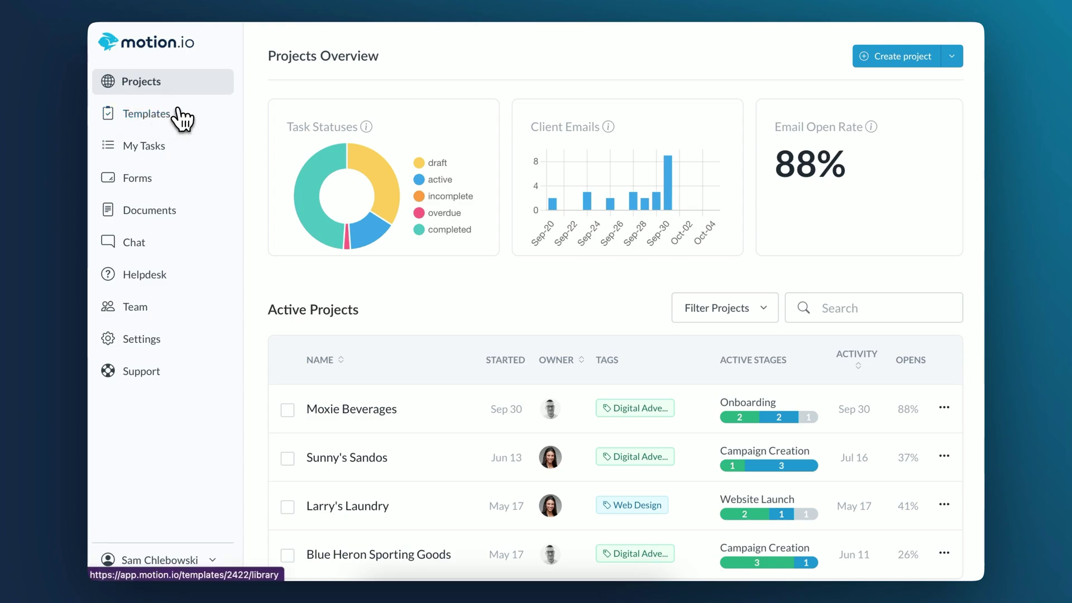
{"action": "left_click", "coordinate": [235, 110]}
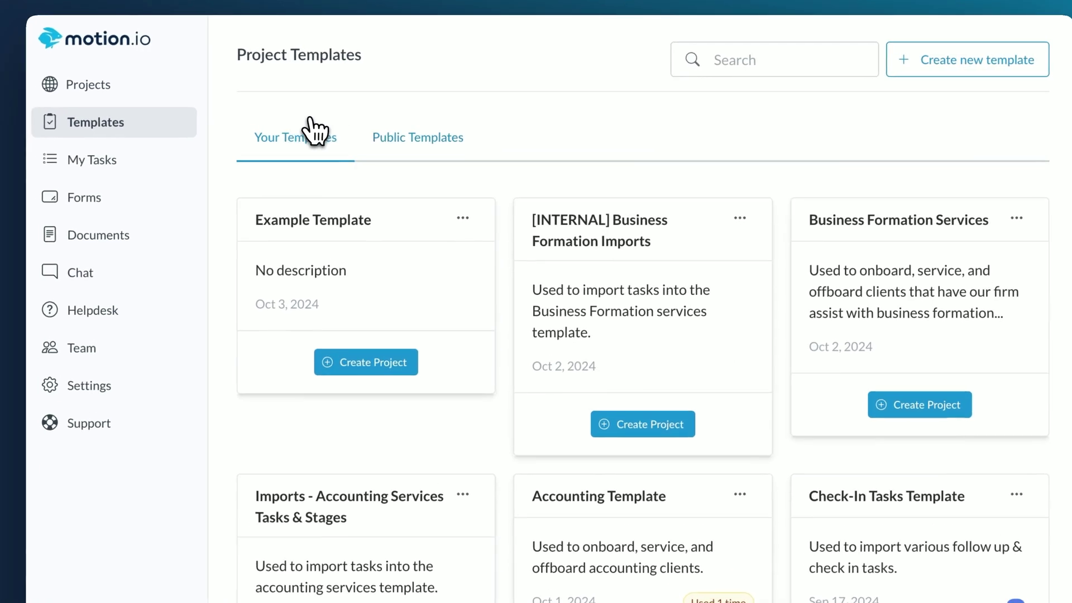
{"action": "left_click", "coordinate": [461, 196]}
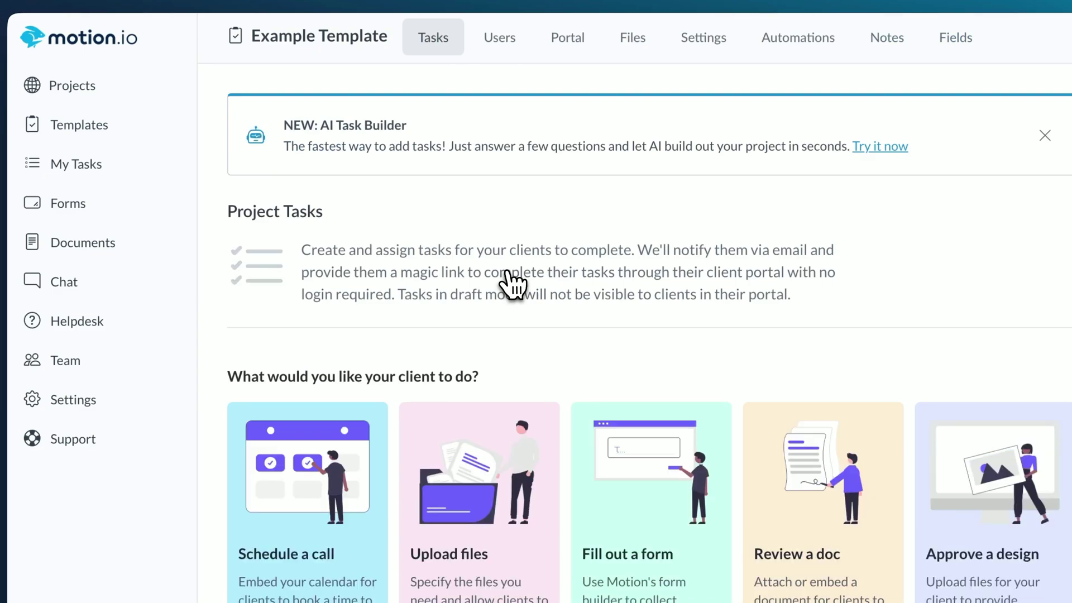
{"action": "left_click", "coordinate": [777, 45]}
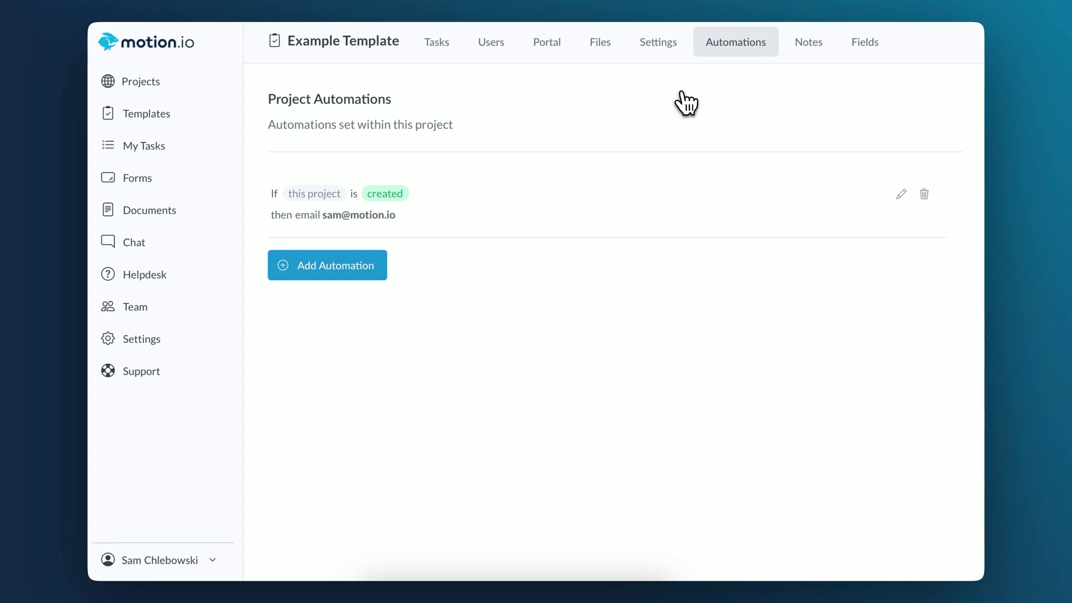
{"action": "left_click", "coordinate": [352, 268]}
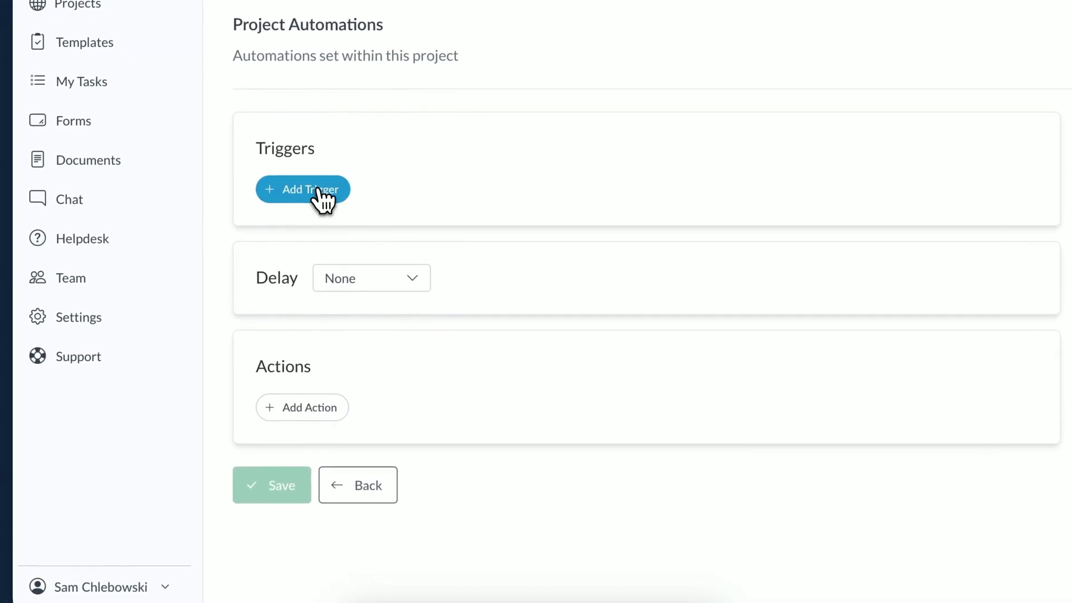
{"action": "left_click", "coordinate": [317, 190]}
{"action": "left_click", "coordinate": [316, 188]}
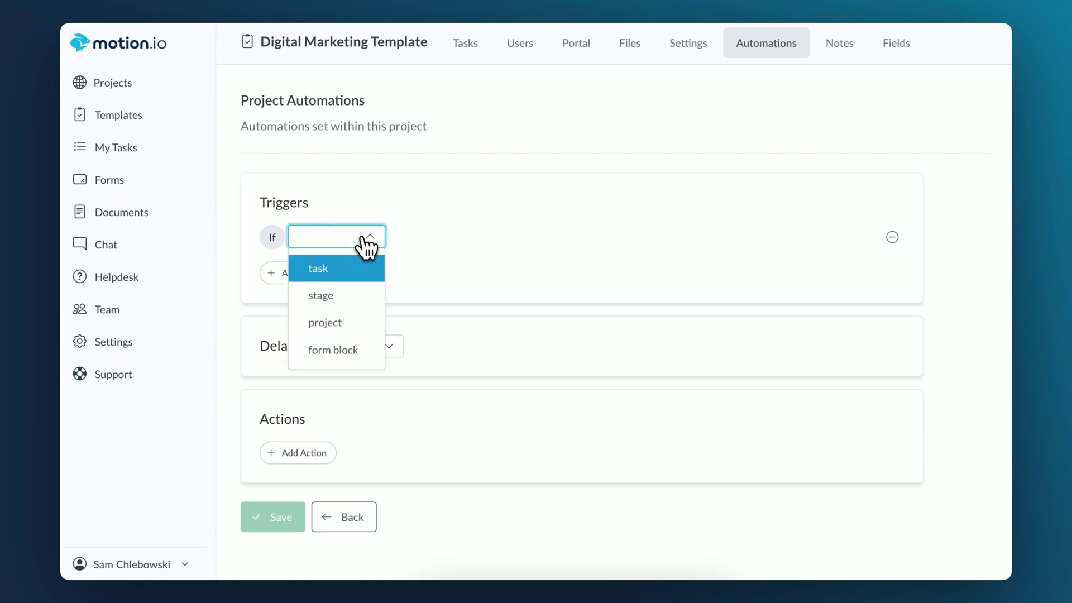
{"action": "left_click", "coordinate": [357, 268]}
{"action": "left_click", "coordinate": [441, 242]}
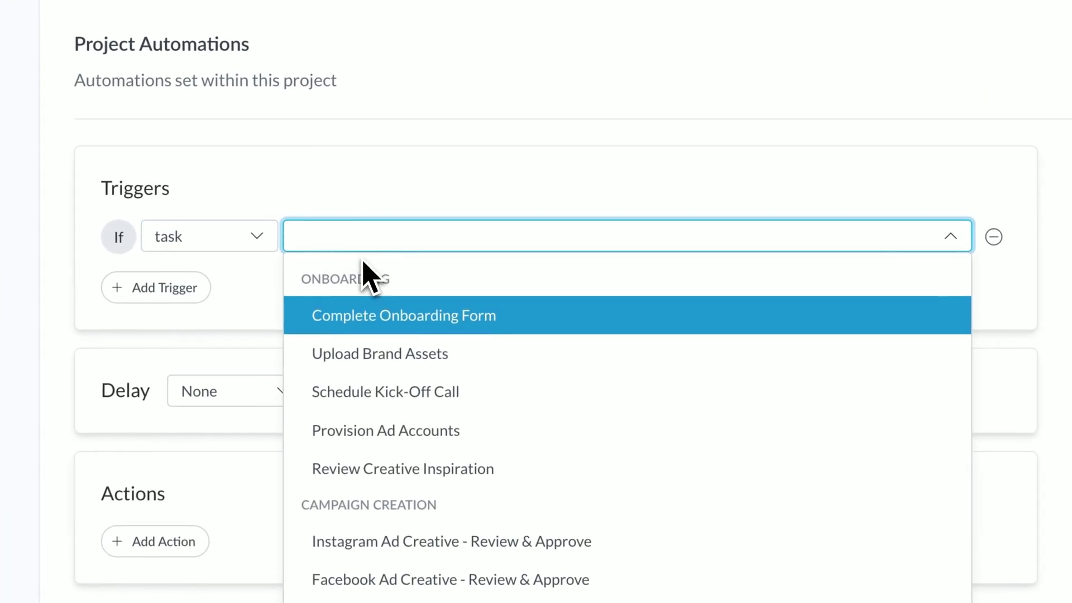
{"action": "left_click", "coordinate": [444, 291]}
{"action": "left_click", "coordinate": [825, 251]}
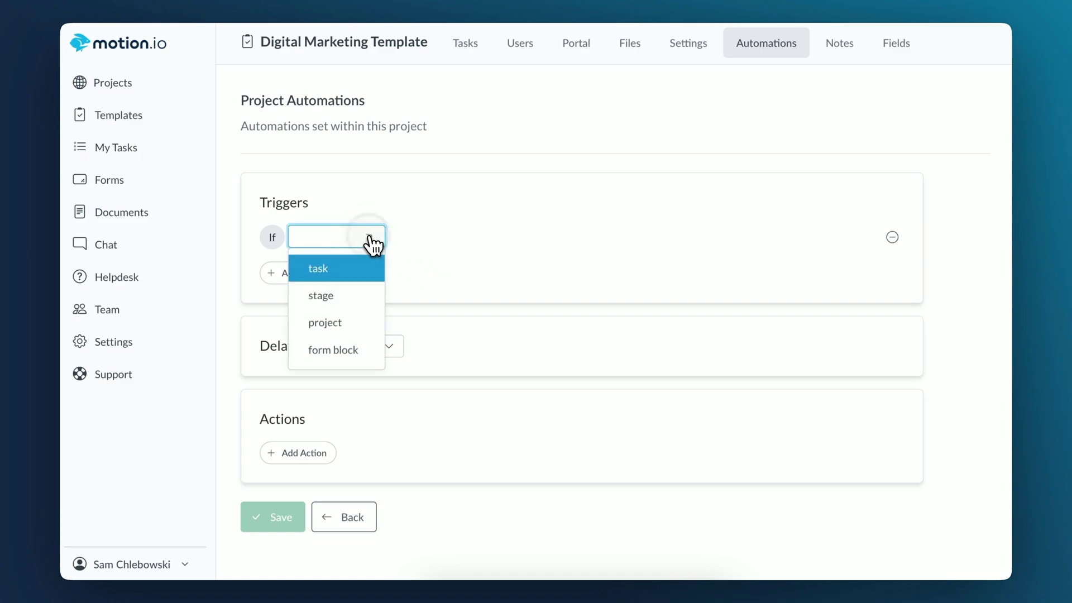
{"action": "left_click", "coordinate": [346, 295]}
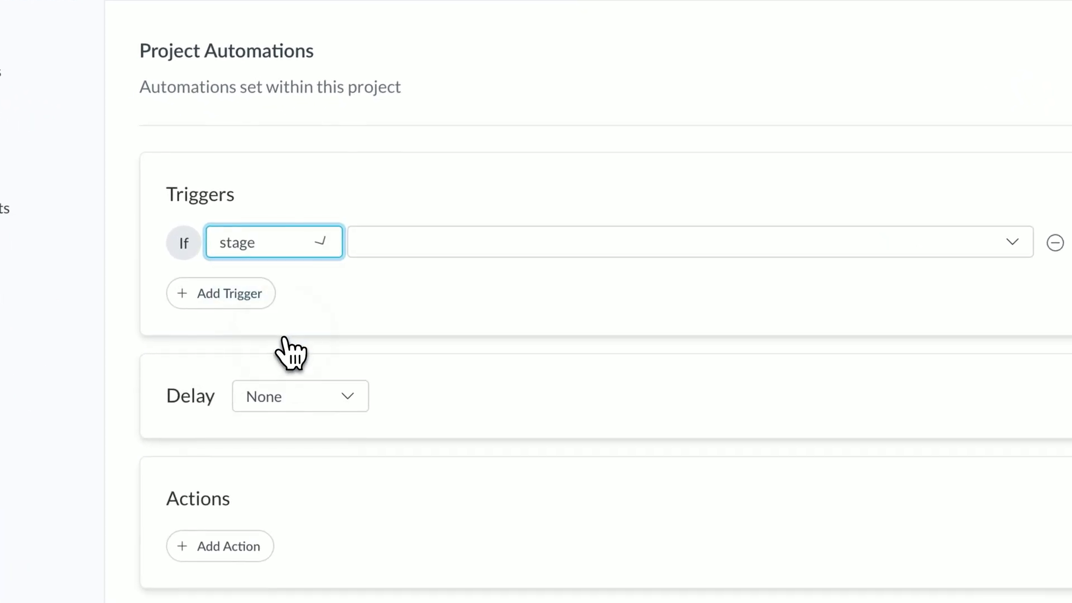
{"action": "left_click", "coordinate": [461, 244]}
{"action": "left_click", "coordinate": [438, 287]}
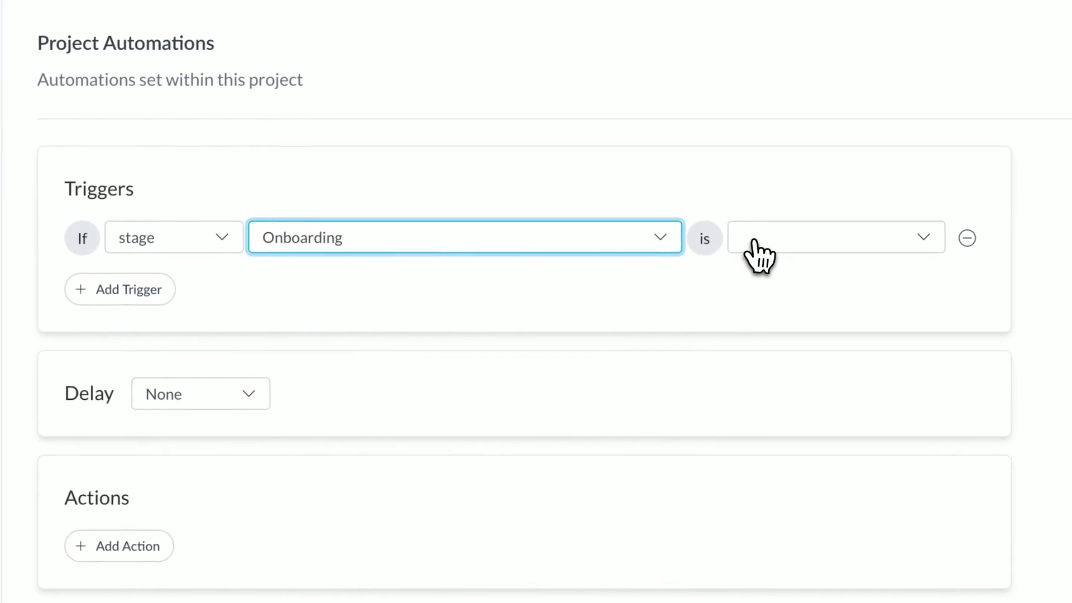
{"action": "left_click", "coordinate": [871, 244]}
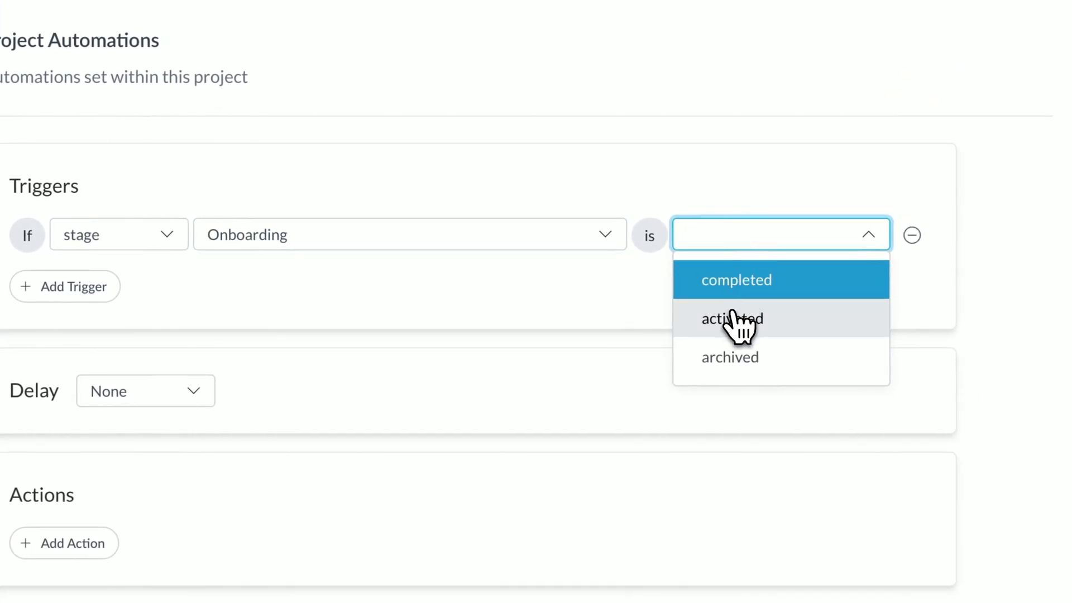
{"action": "left_click", "coordinate": [730, 355]}
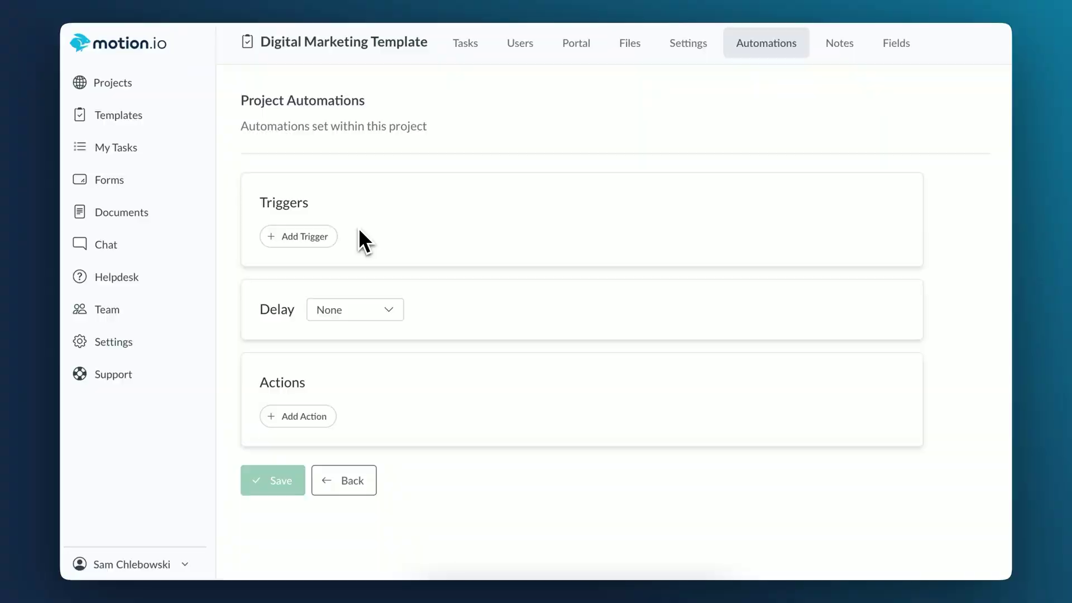
Step: Add a project trigger, first set to created, then changed to completed
{"action": "left_click", "coordinate": [311, 237]}
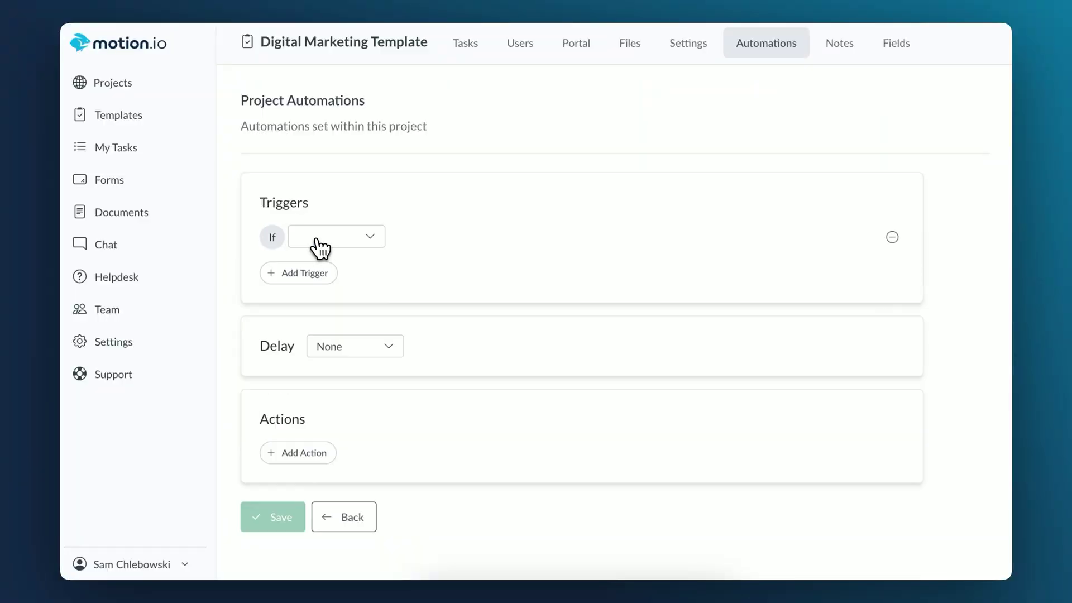
{"action": "left_click", "coordinate": [314, 240]}
{"action": "left_click", "coordinate": [299, 346]}
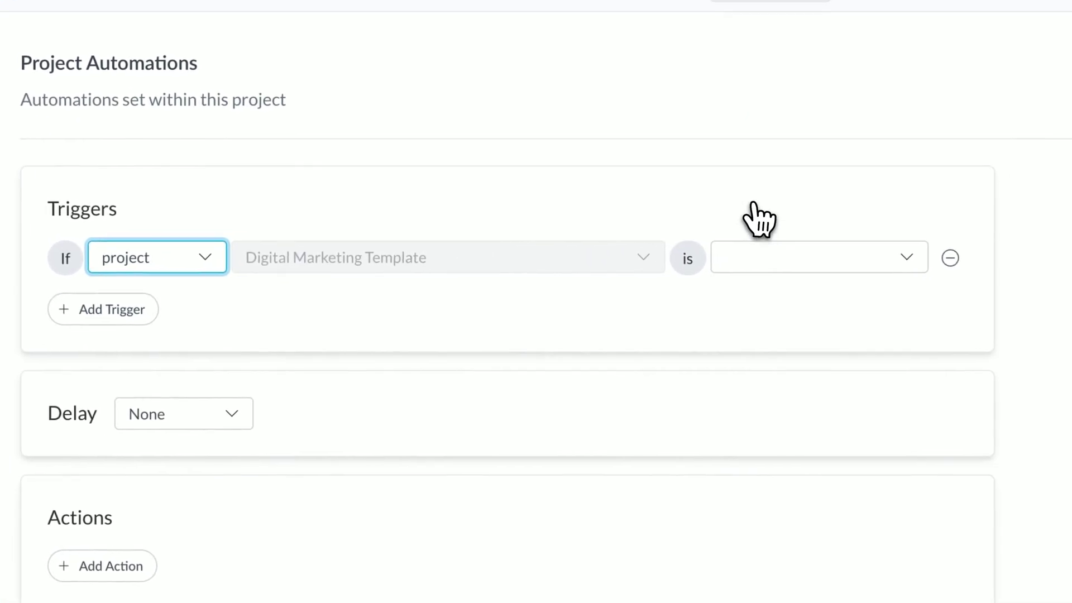
{"action": "left_click", "coordinate": [848, 243]}
{"action": "left_click", "coordinate": [742, 341]}
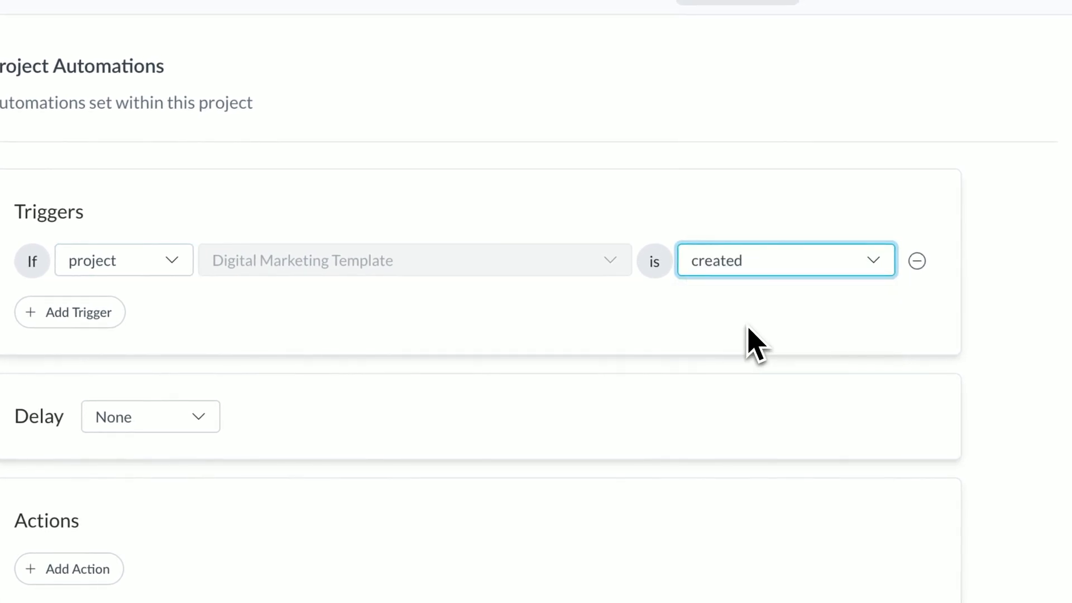
{"action": "left_click", "coordinate": [769, 271]}
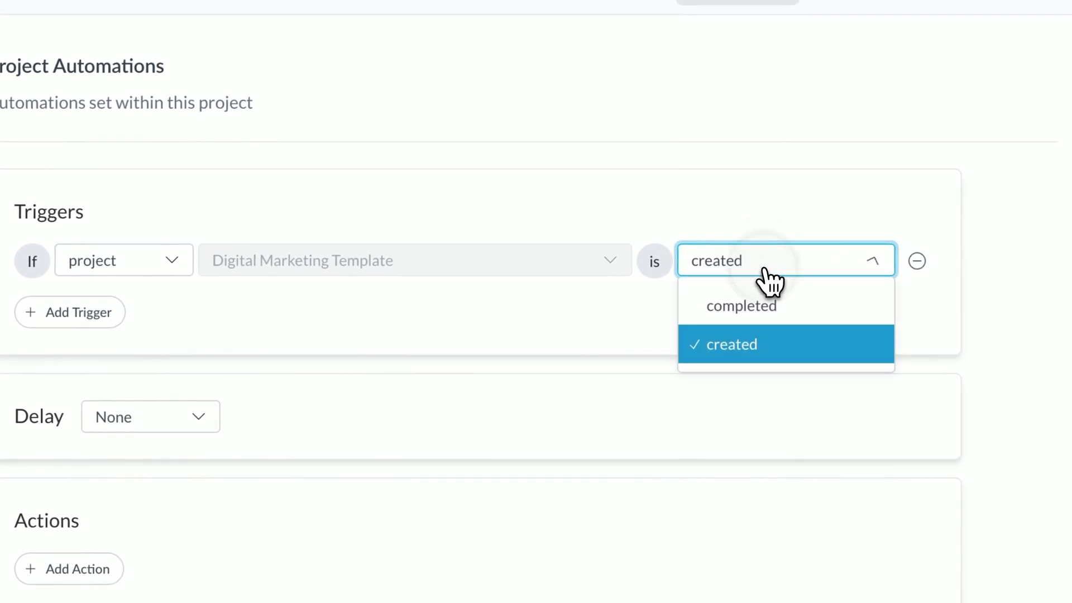
{"action": "left_click", "coordinate": [754, 306]}
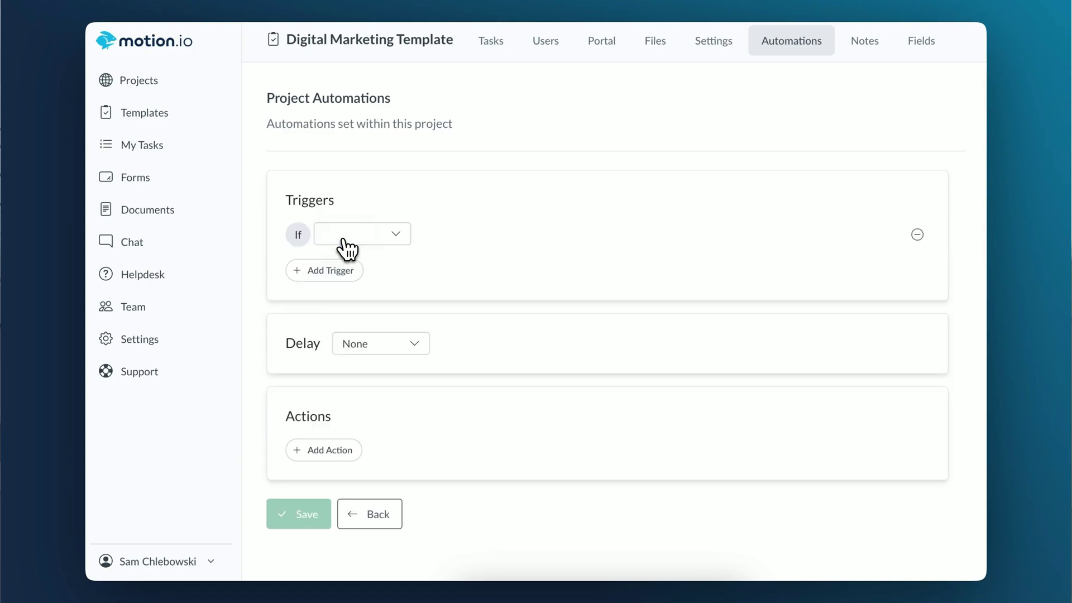
Step: Base the trigger on the advertising platforms form question with the answer 'Facebook'
{"action": "left_click", "coordinate": [350, 347]}
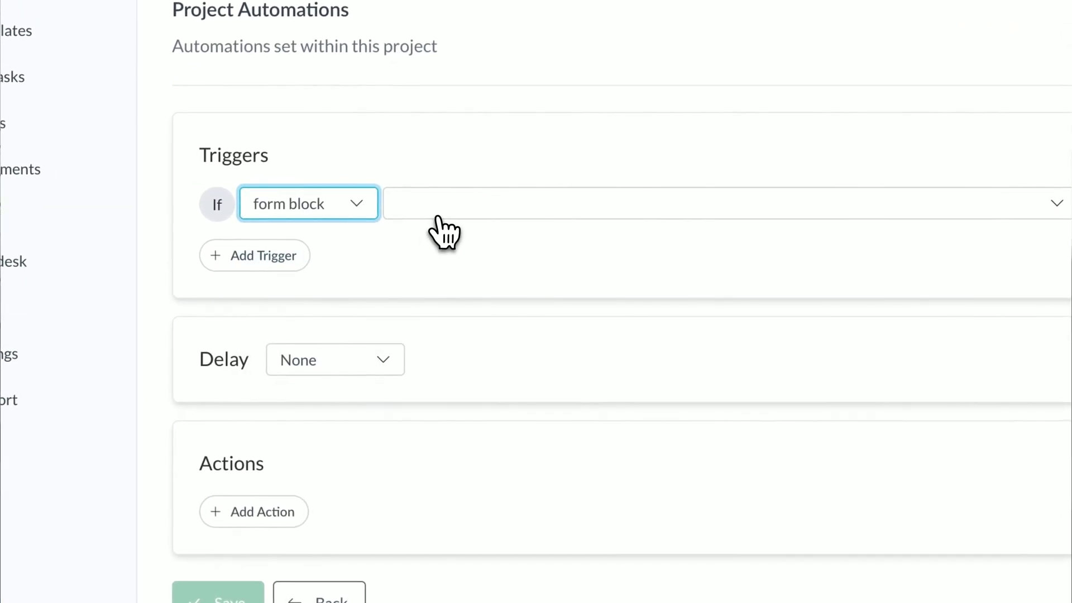
{"action": "left_click", "coordinate": [441, 217]}
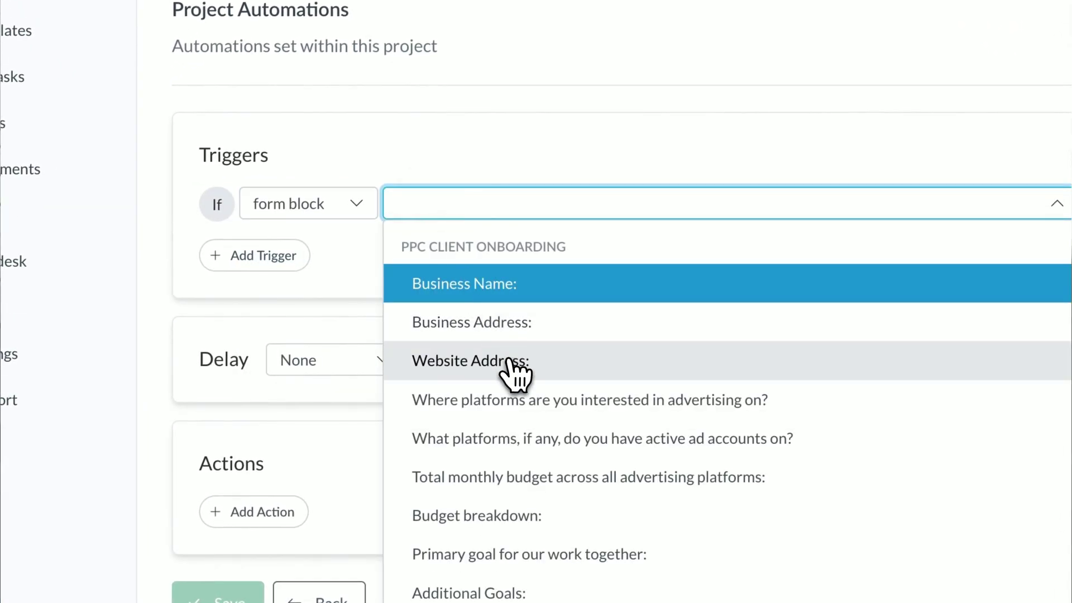
{"action": "left_click", "coordinate": [522, 398]}
{"action": "left_click", "coordinate": [915, 205]}
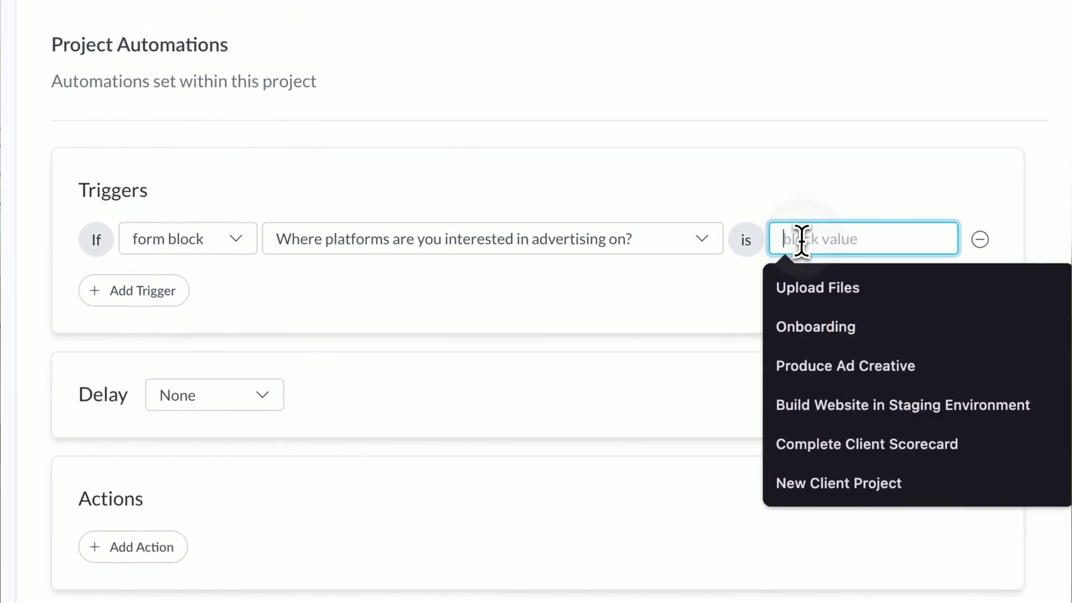
{"action": "type", "text": "Facebook"}
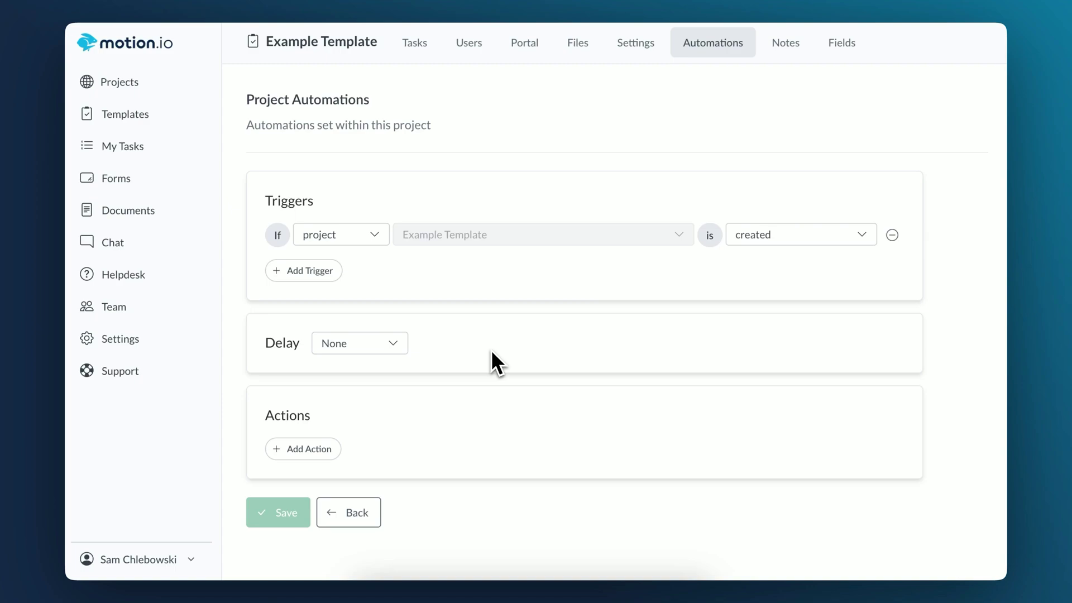
Step: Save a 6-hour-delayed action showing the Reporting Dashboard page, then set the next delay to None
{"action": "left_click", "coordinate": [391, 344]}
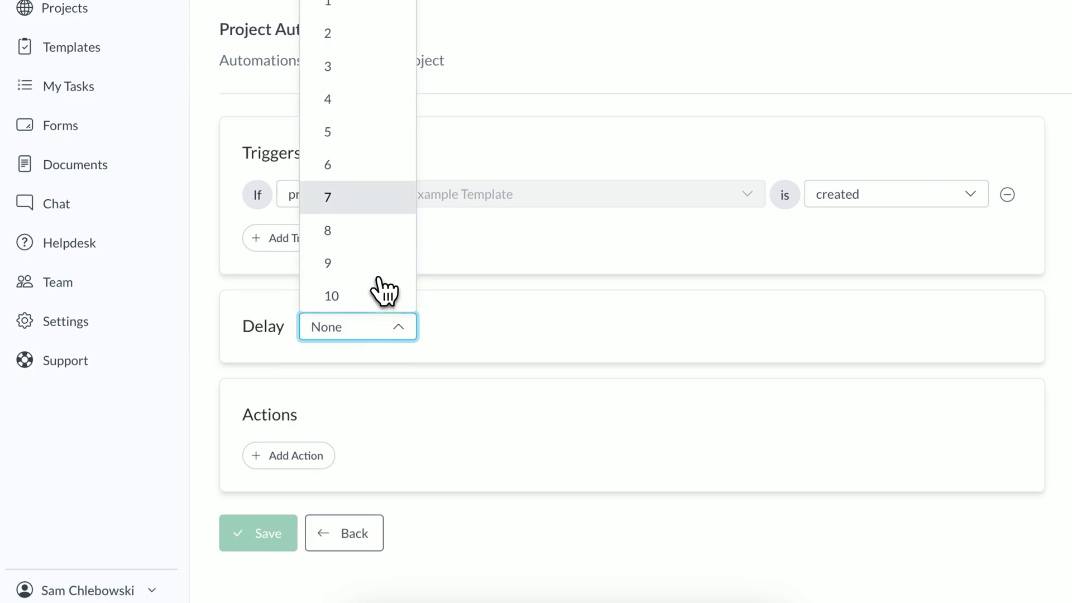
{"action": "left_click", "coordinate": [382, 168]}
{"action": "left_click", "coordinate": [300, 458]}
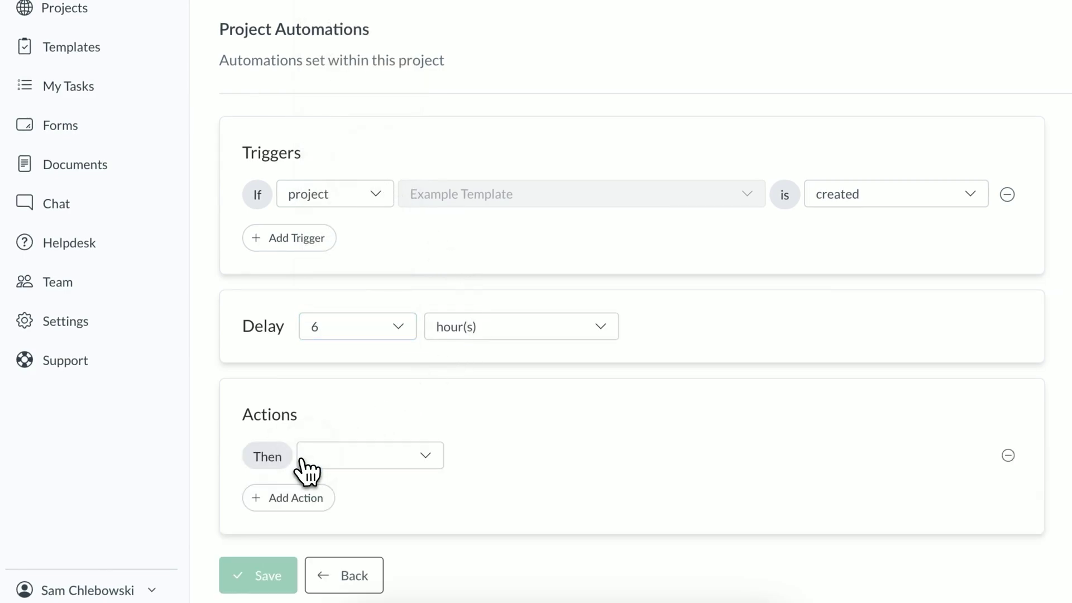
{"action": "left_click", "coordinate": [321, 463]}
{"action": "left_click", "coordinate": [354, 391]}
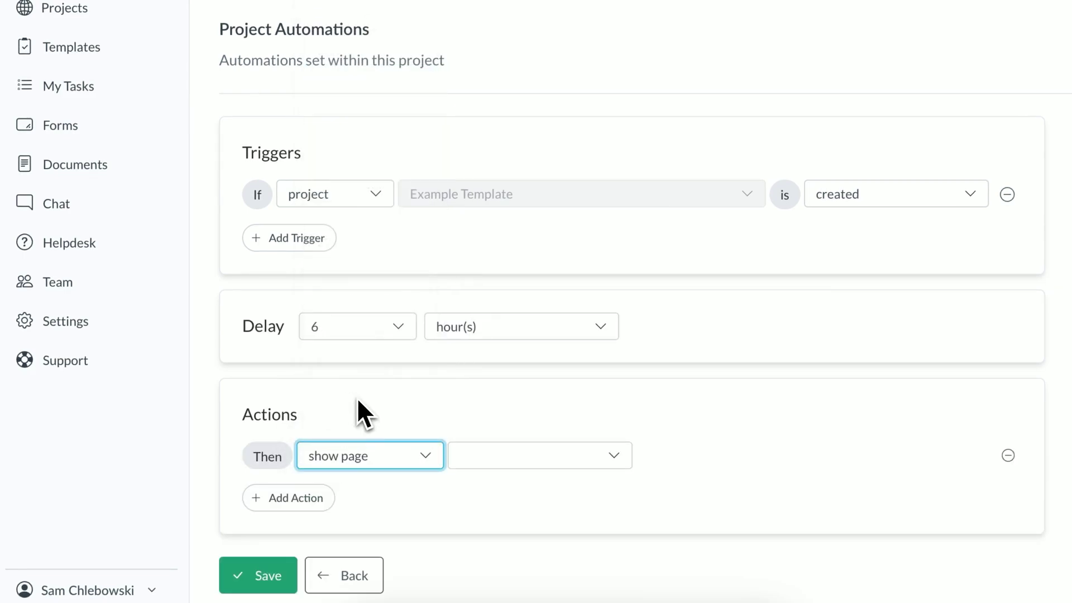
{"action": "left_click", "coordinate": [477, 460]}
{"action": "left_click", "coordinate": [507, 419]}
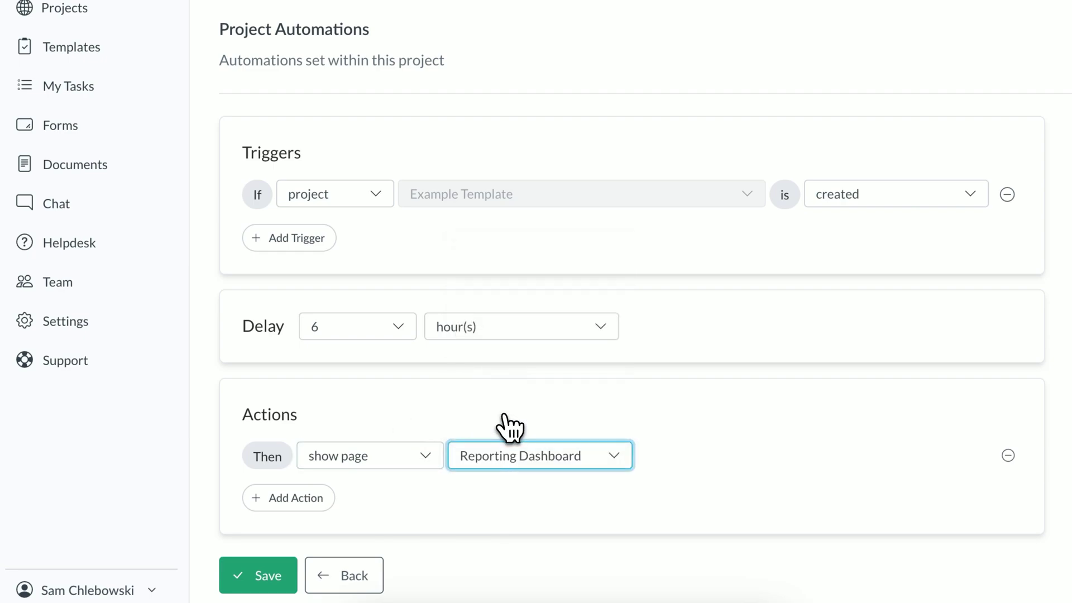
{"action": "left_click", "coordinate": [273, 575]}
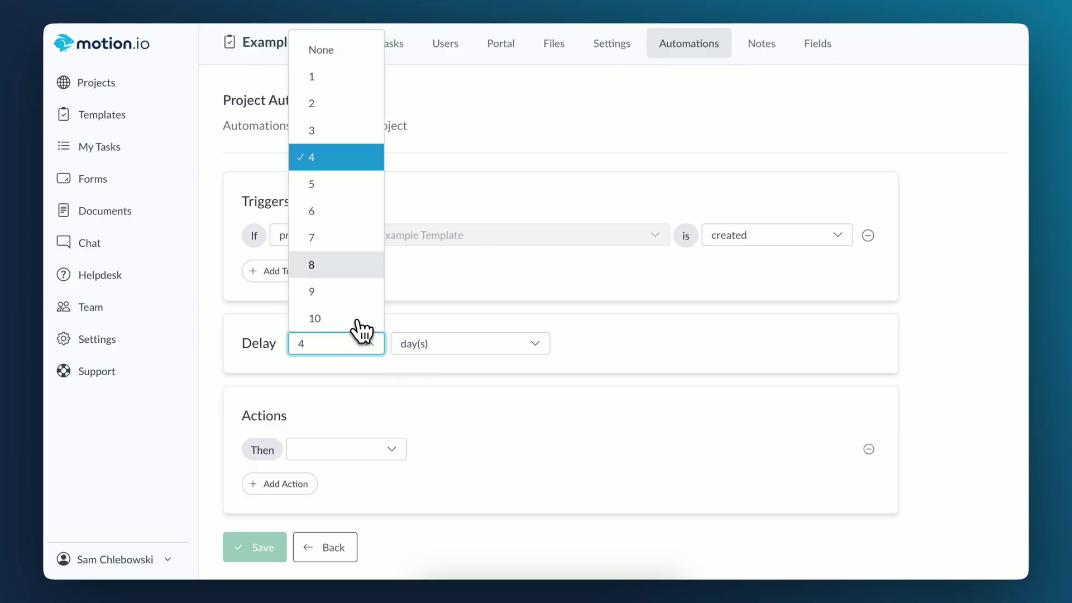
{"action": "left_click", "coordinate": [340, 50]}
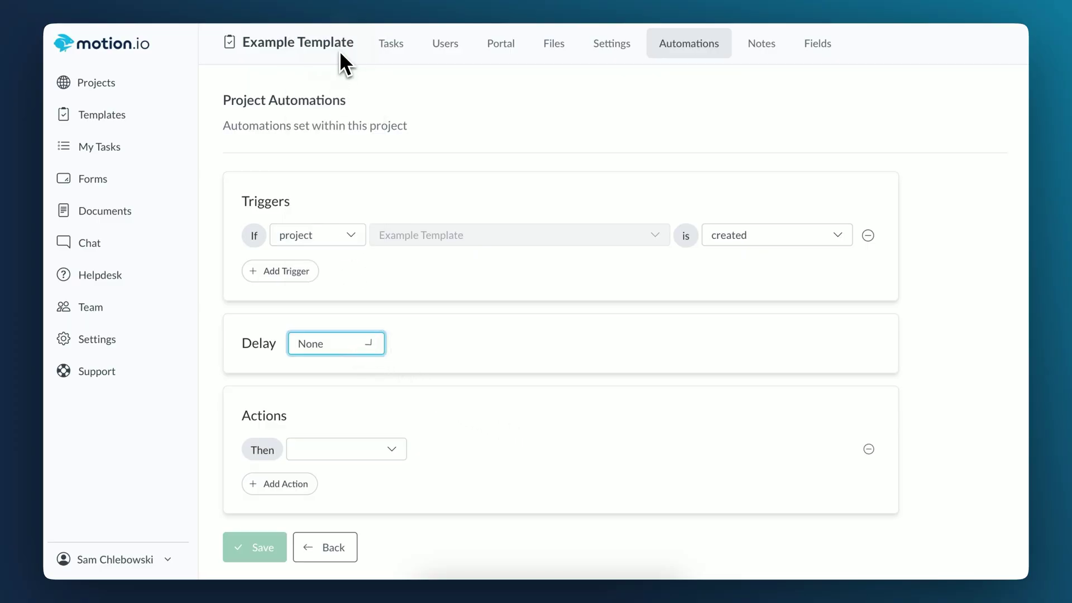
Step: Try an activate-stage action with Onboarding, then switch the action to archiving a task
{"action": "left_click", "coordinate": [320, 452]}
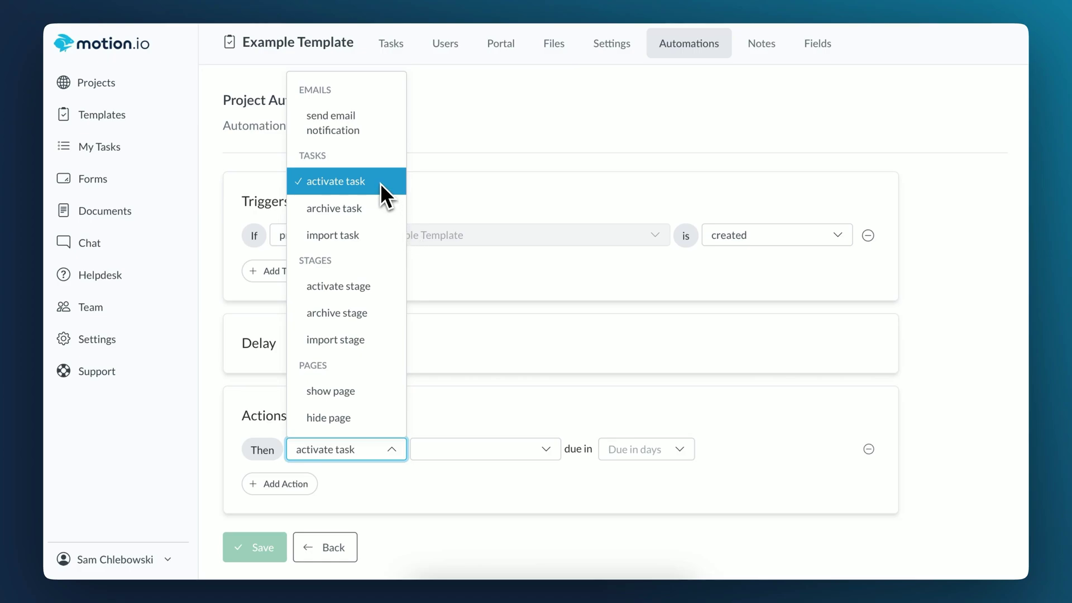
{"action": "left_click", "coordinate": [346, 286]}
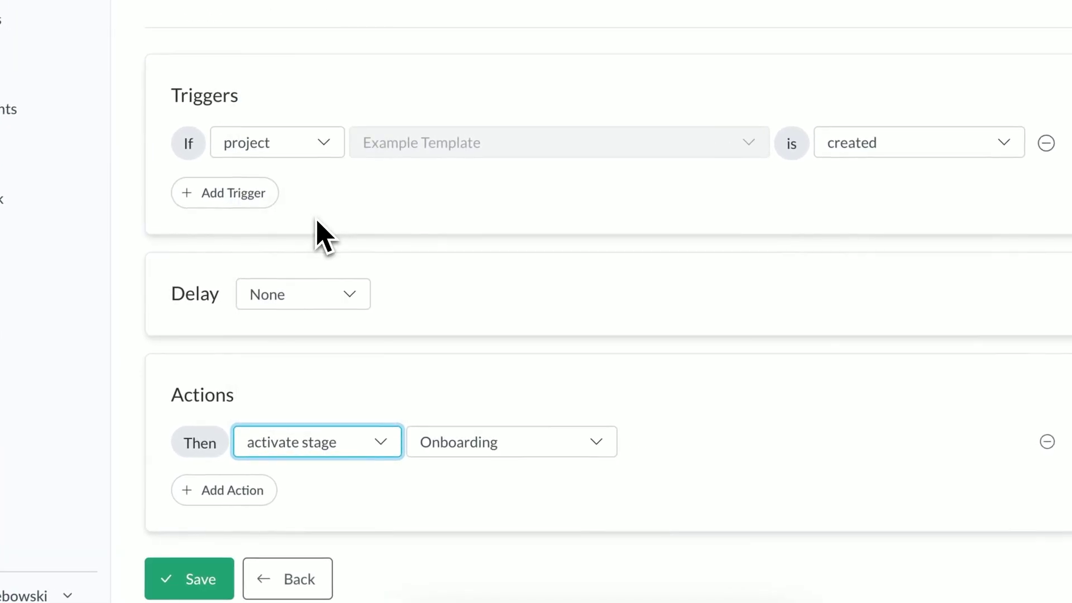
{"action": "left_click", "coordinate": [523, 442]}
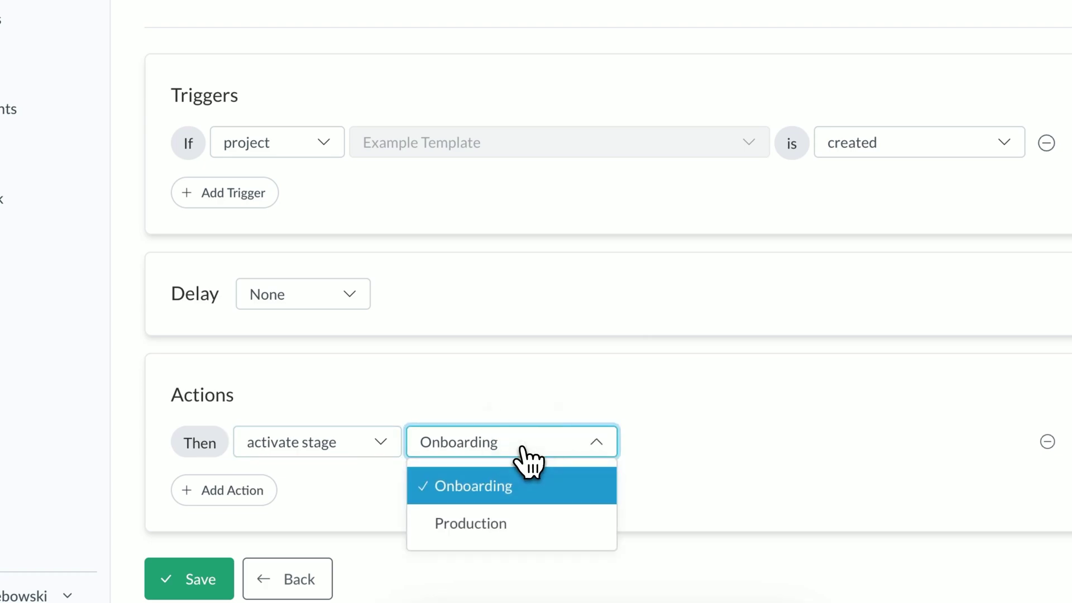
{"action": "left_click", "coordinate": [673, 500]}
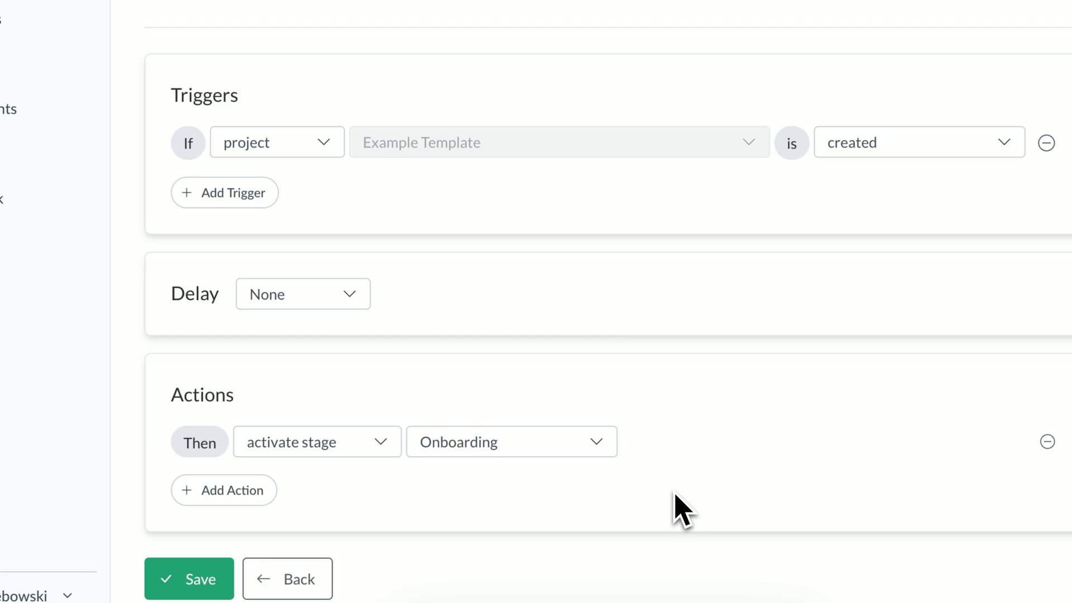
{"action": "left_click", "coordinate": [364, 456]}
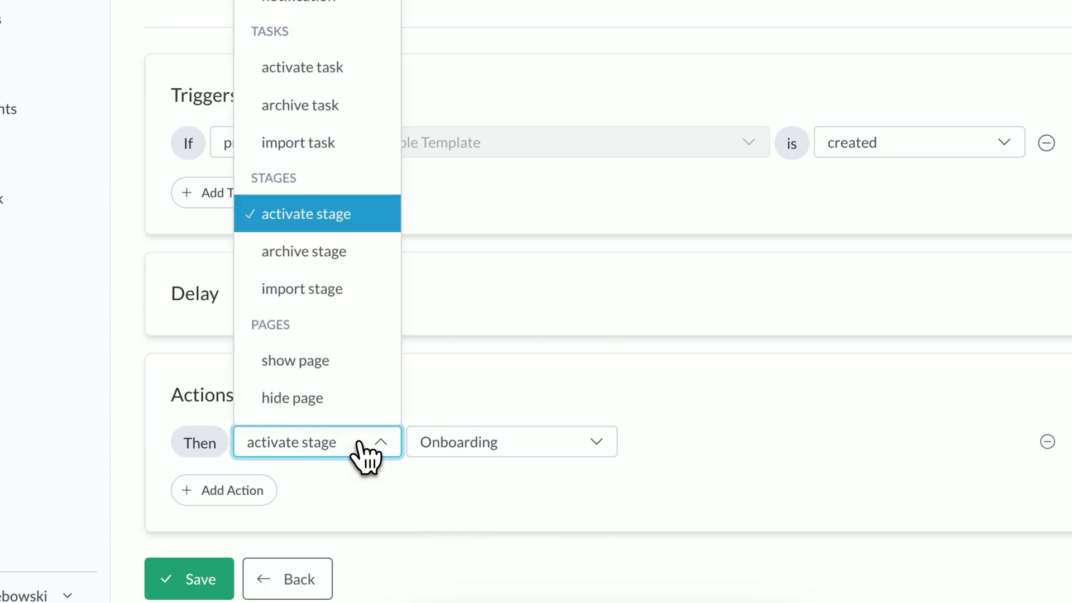
{"action": "left_click", "coordinate": [327, 104]}
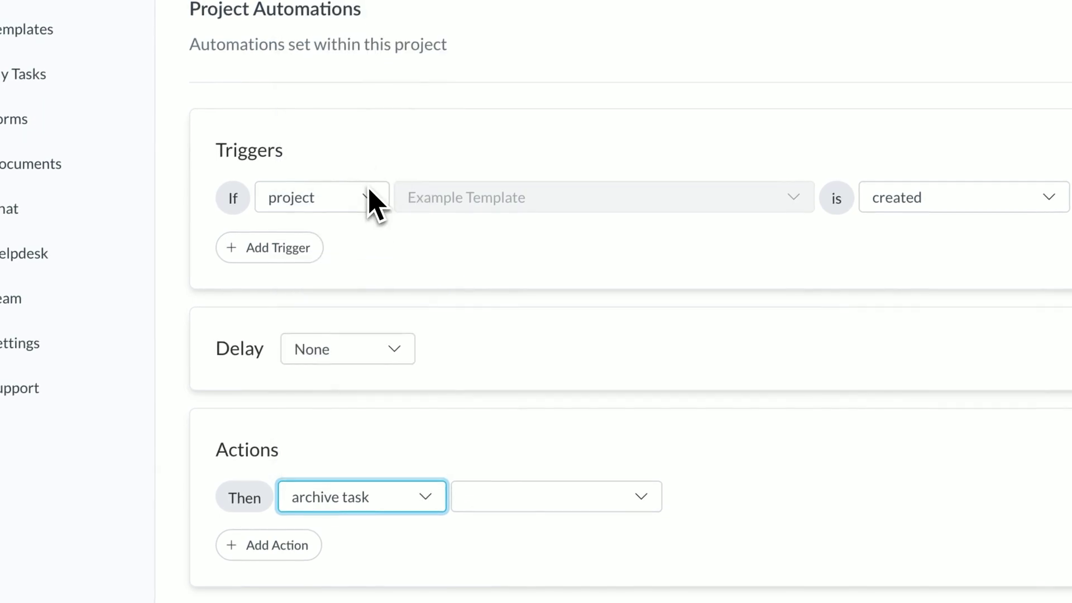
Step: Make the action archive the Production stage
{"action": "left_click", "coordinate": [329, 438]}
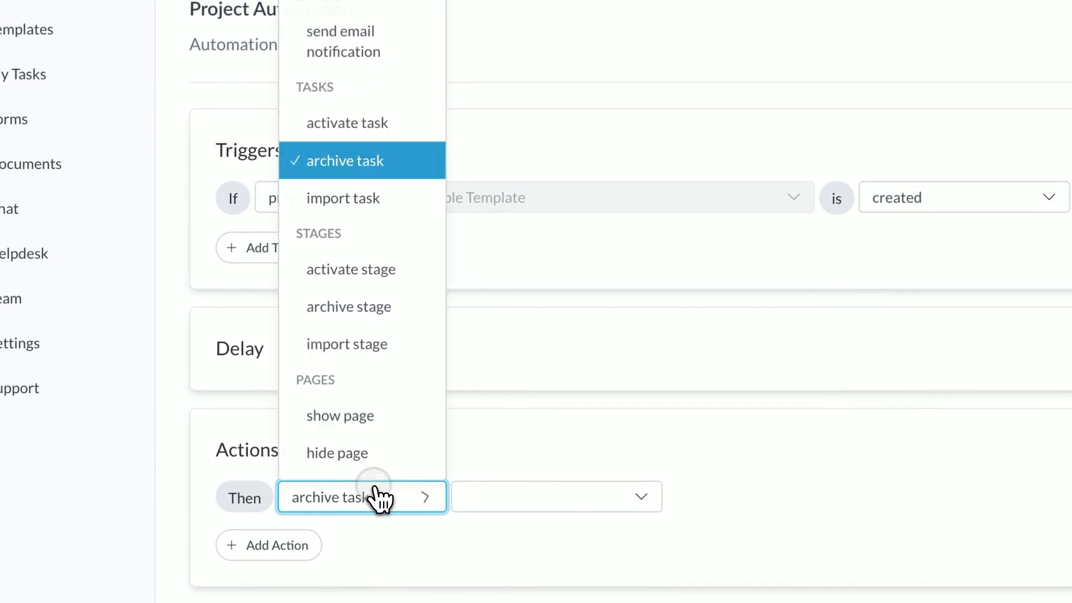
{"action": "left_click", "coordinate": [375, 308]}
{"action": "left_click", "coordinate": [530, 495]}
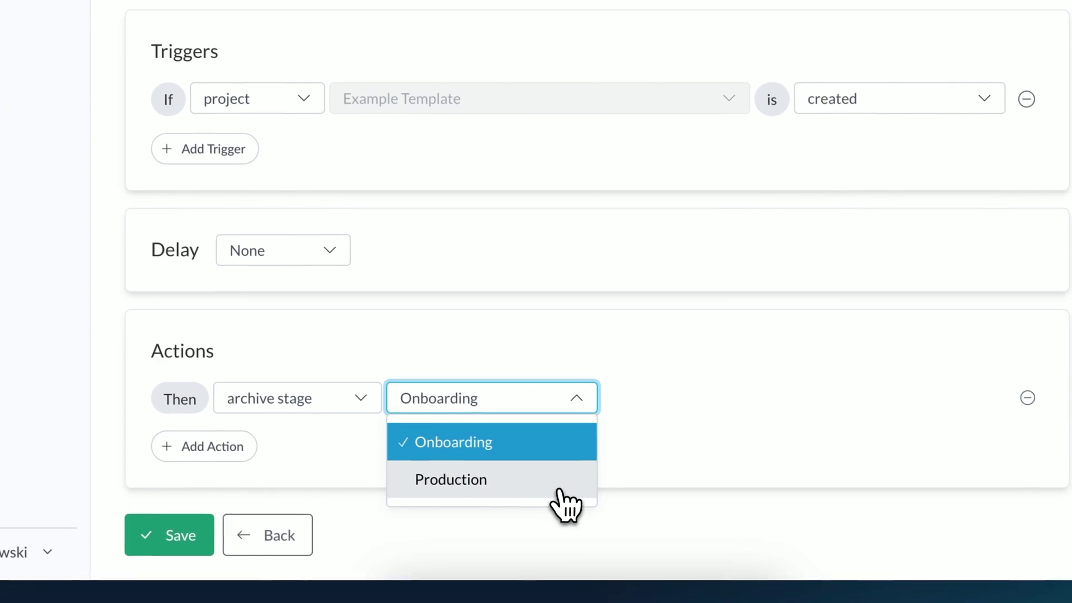
{"action": "left_click", "coordinate": [559, 490]}
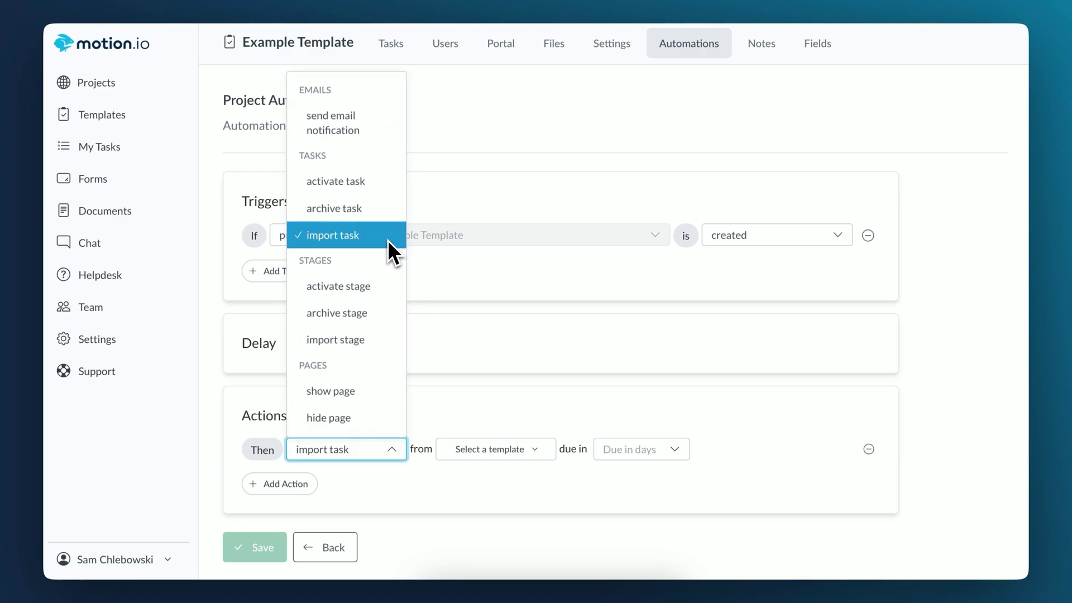
Step: Make the action import the Onboarding stage from the Accounting Template
{"action": "left_click", "coordinate": [336, 339]}
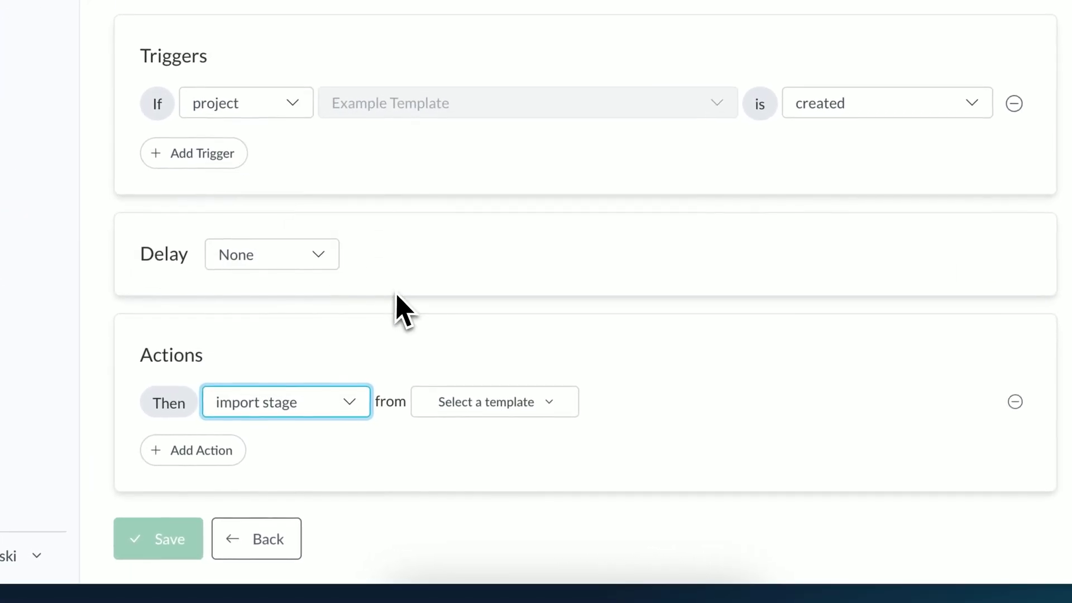
{"action": "left_click", "coordinate": [483, 403]}
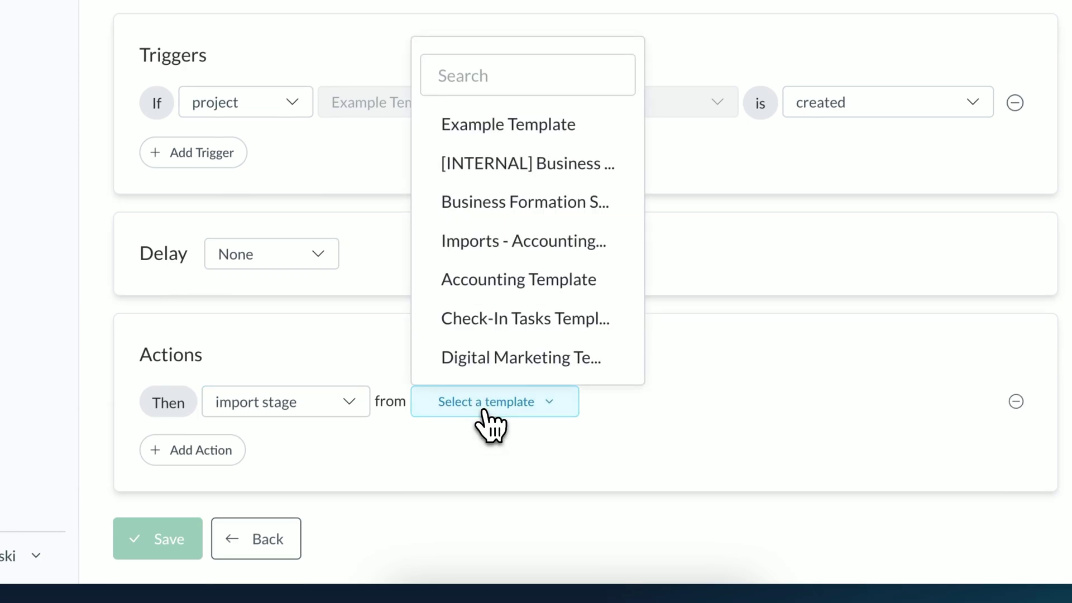
{"action": "left_click", "coordinate": [505, 285]}
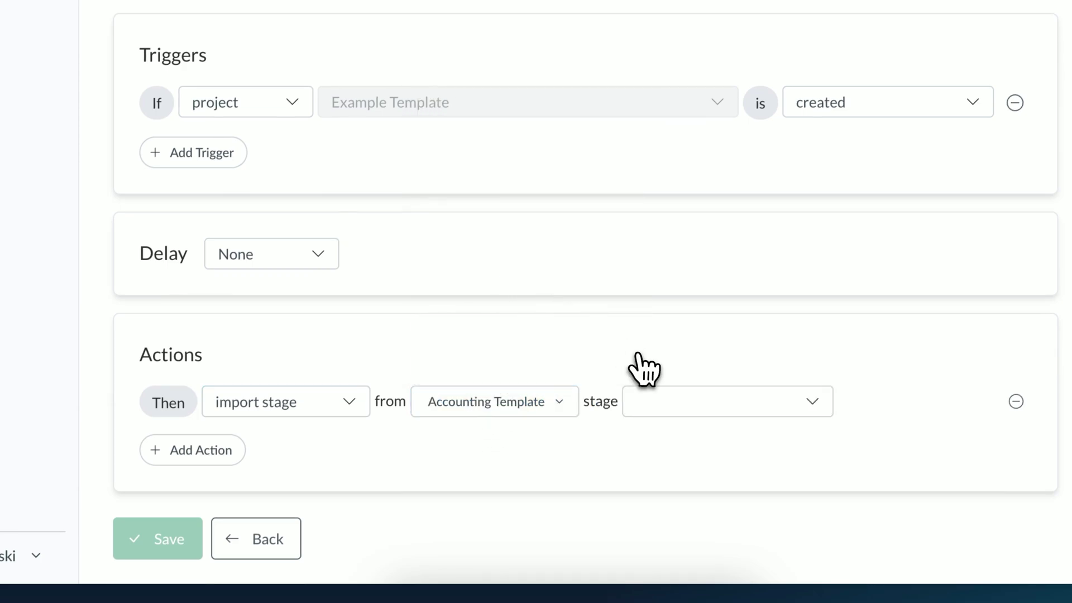
{"action": "left_click", "coordinate": [674, 413]}
{"action": "left_click", "coordinate": [691, 461]}
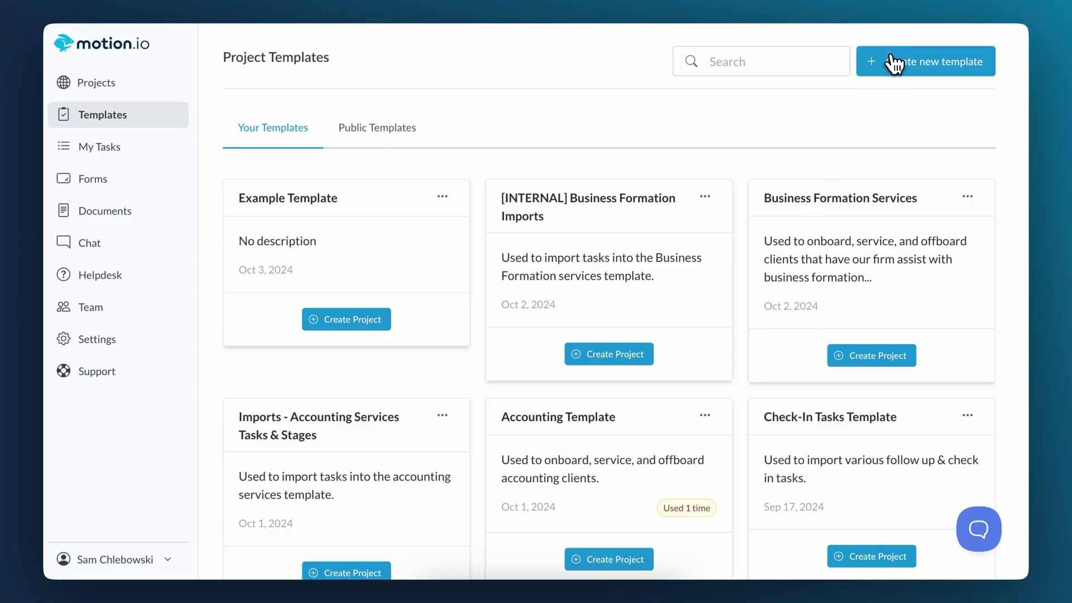
Step: Create the '[Internal] Task & Stage Imports' template
{"action": "left_click", "coordinate": [894, 63]}
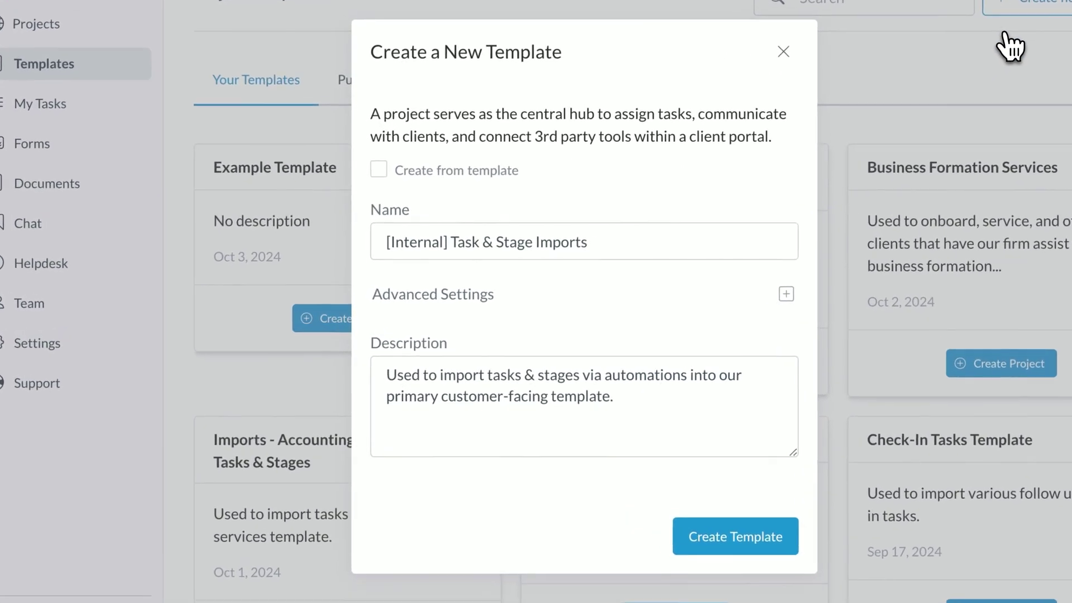
{"action": "left_click", "coordinate": [738, 537]}
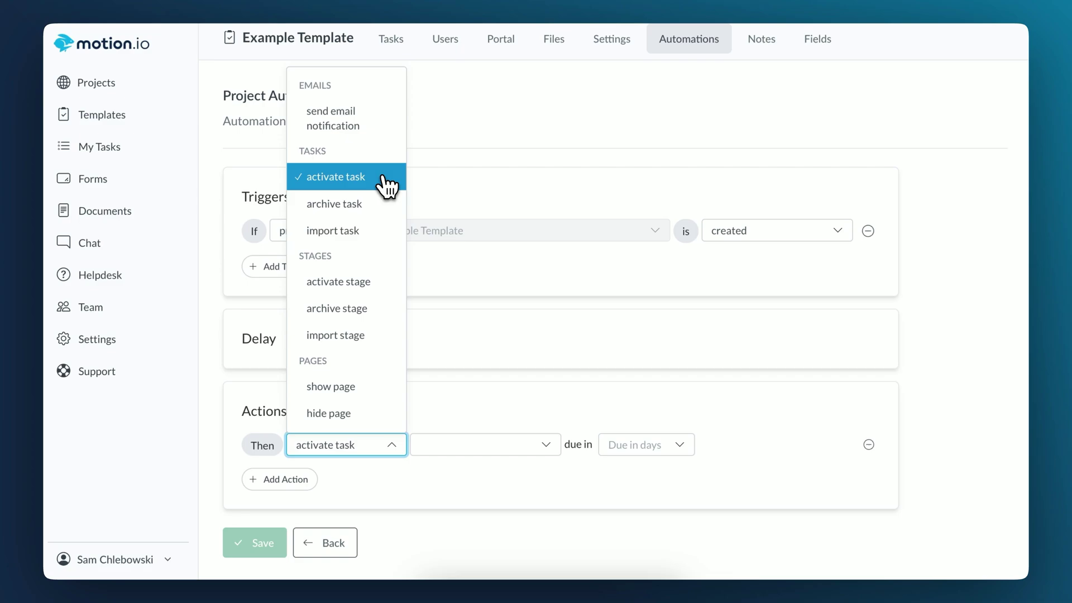
Step: Import the Schedule Personal Tax Consultation Call task due in 10 days, and save
{"action": "left_click", "coordinate": [335, 231]}
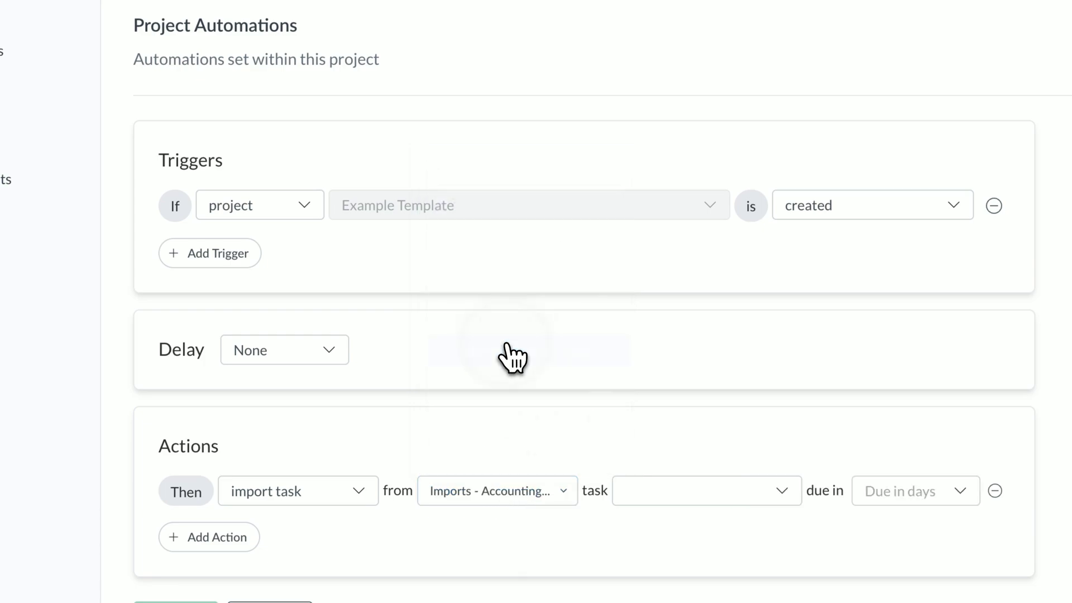
{"action": "left_click", "coordinate": [686, 485]}
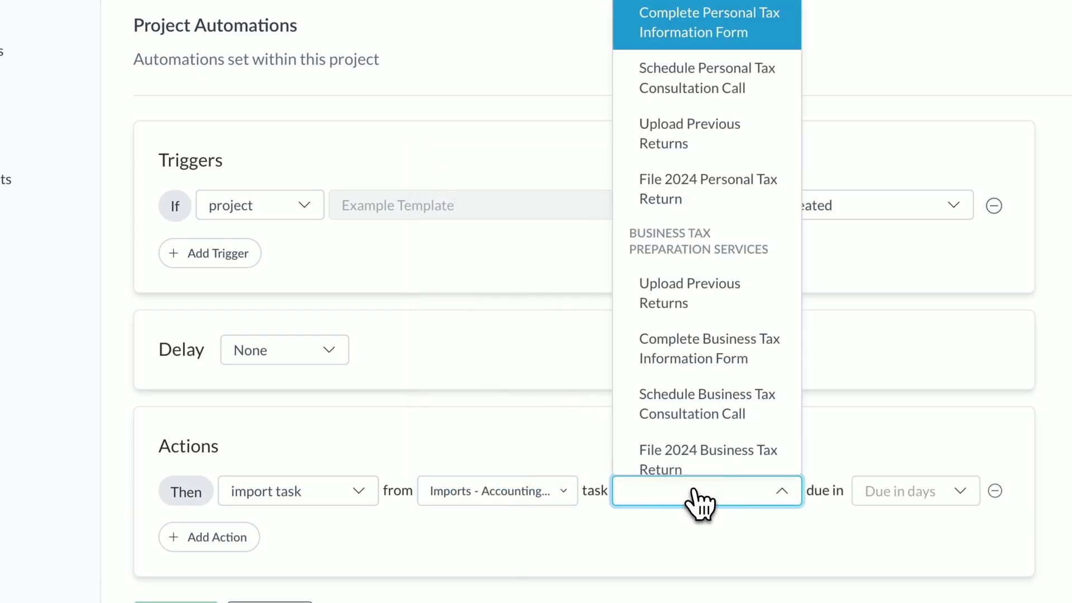
{"action": "left_click", "coordinate": [726, 95]}
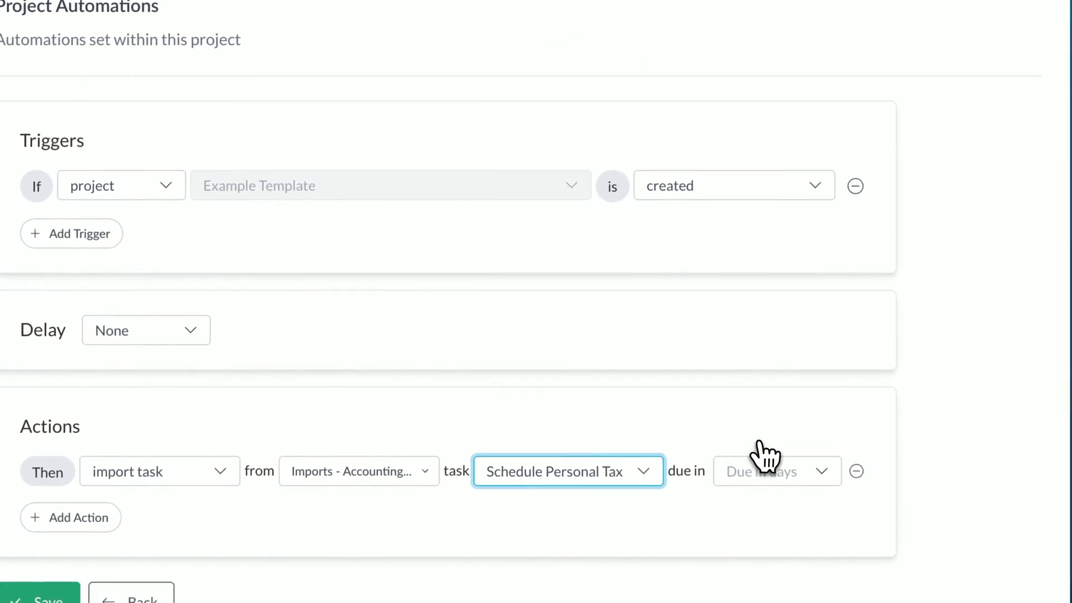
{"action": "left_click", "coordinate": [766, 473]}
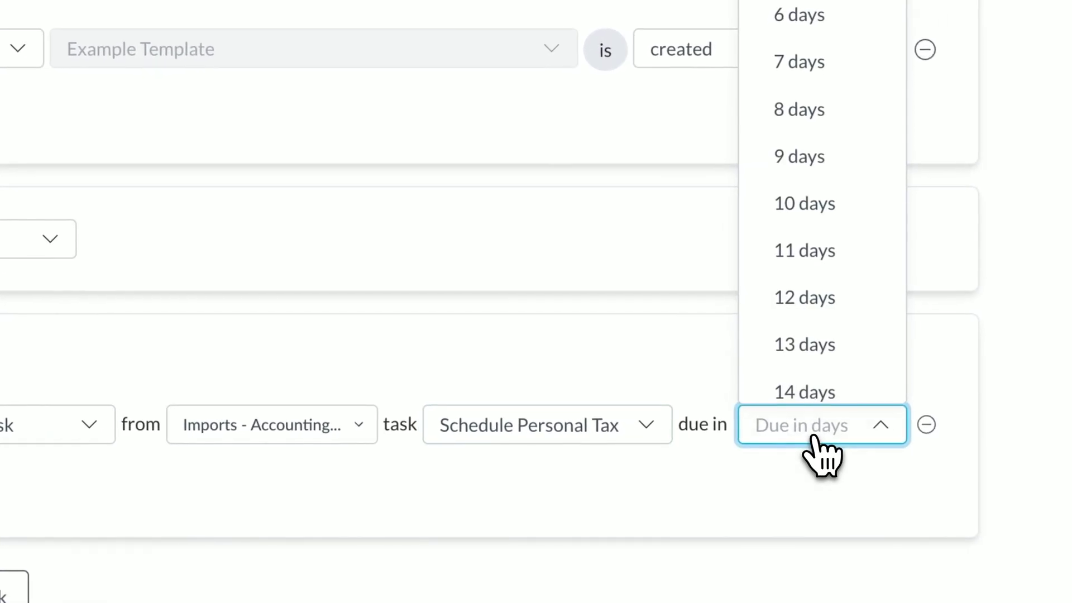
{"action": "left_click", "coordinate": [804, 223]}
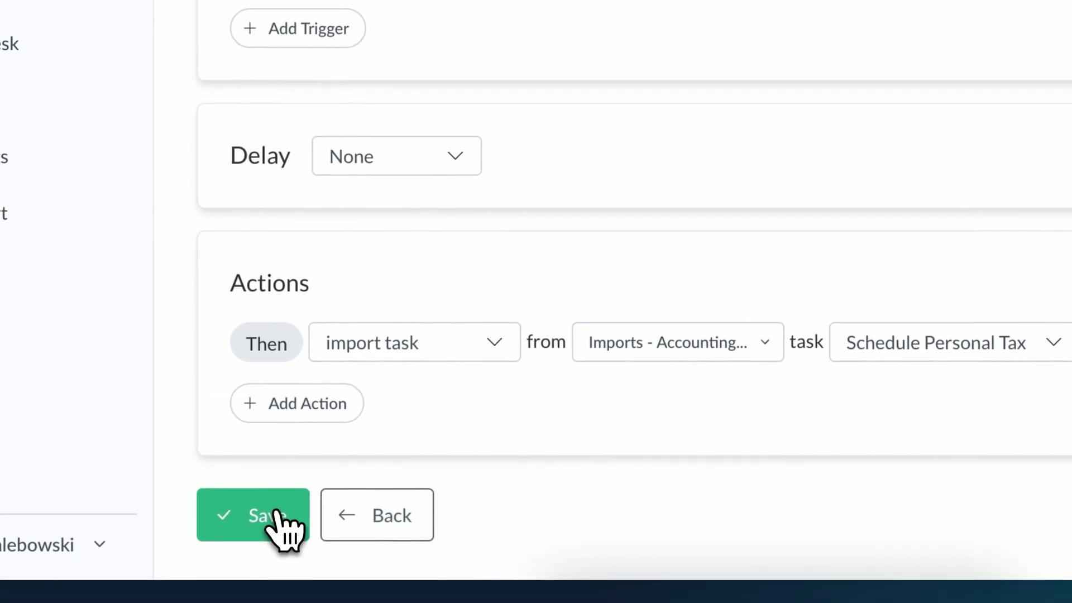
{"action": "left_click", "coordinate": [278, 524]}
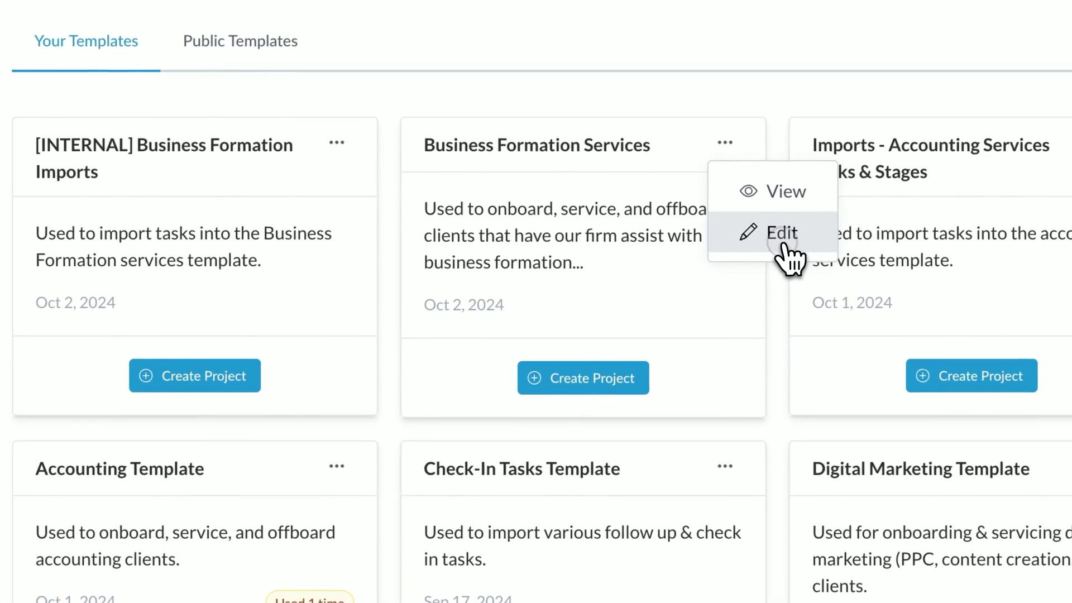
Step: Edit Business Formation Services and view the Complete Business Entity Selection Form task in Onboarding
{"action": "left_click", "coordinate": [741, 258]}
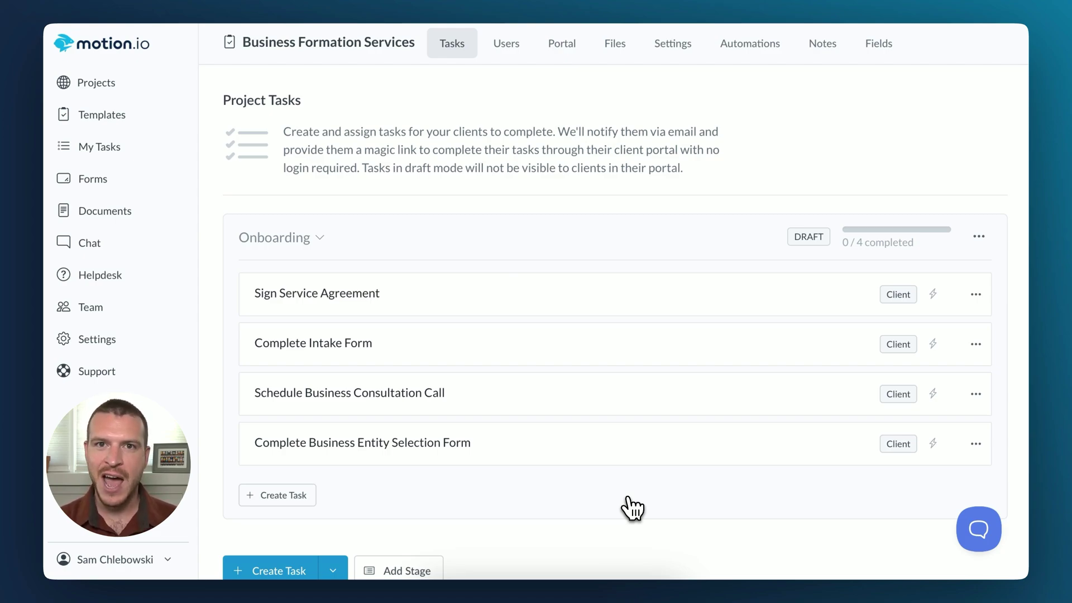
{"action": "left_click", "coordinate": [538, 455]}
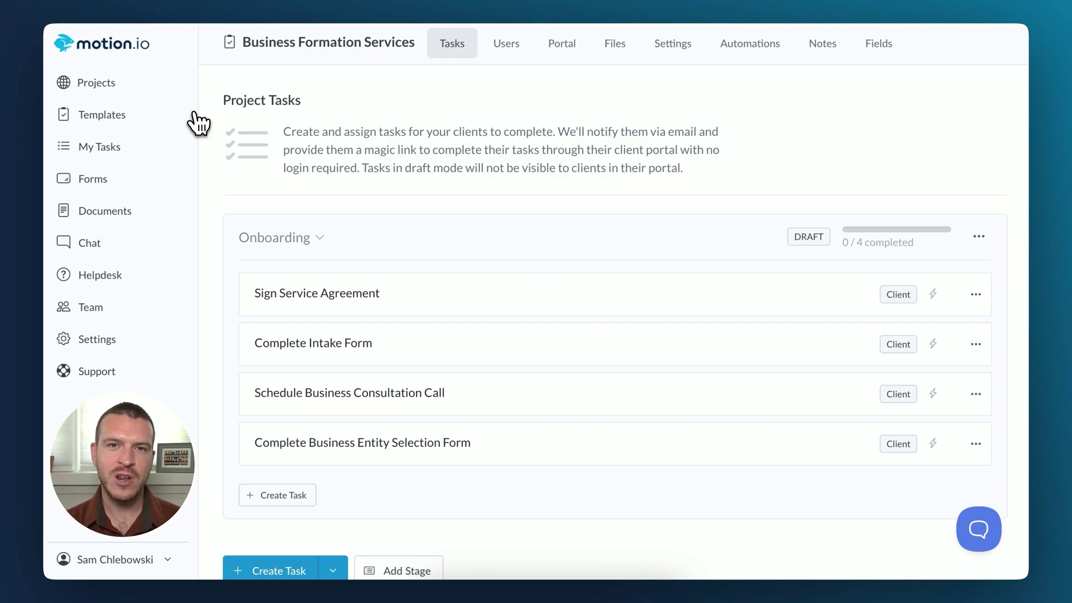
Step: From Templates, open [INTERNAL] Business Formation Imports and scroll through its LLC and S-Corp stages
{"action": "left_click", "coordinate": [132, 115]}
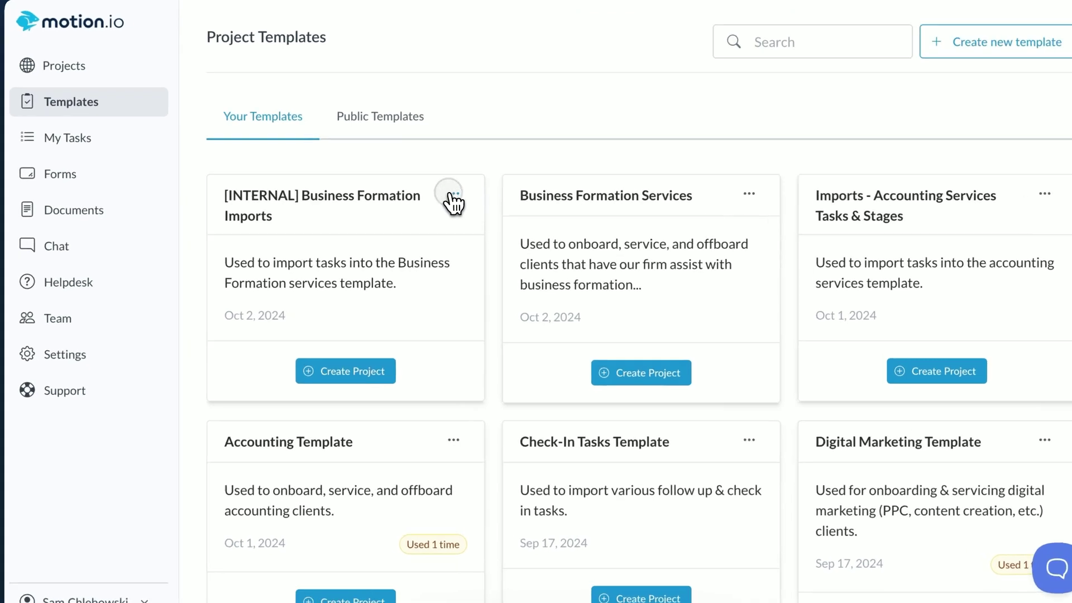
{"action": "left_click", "coordinate": [443, 197]}
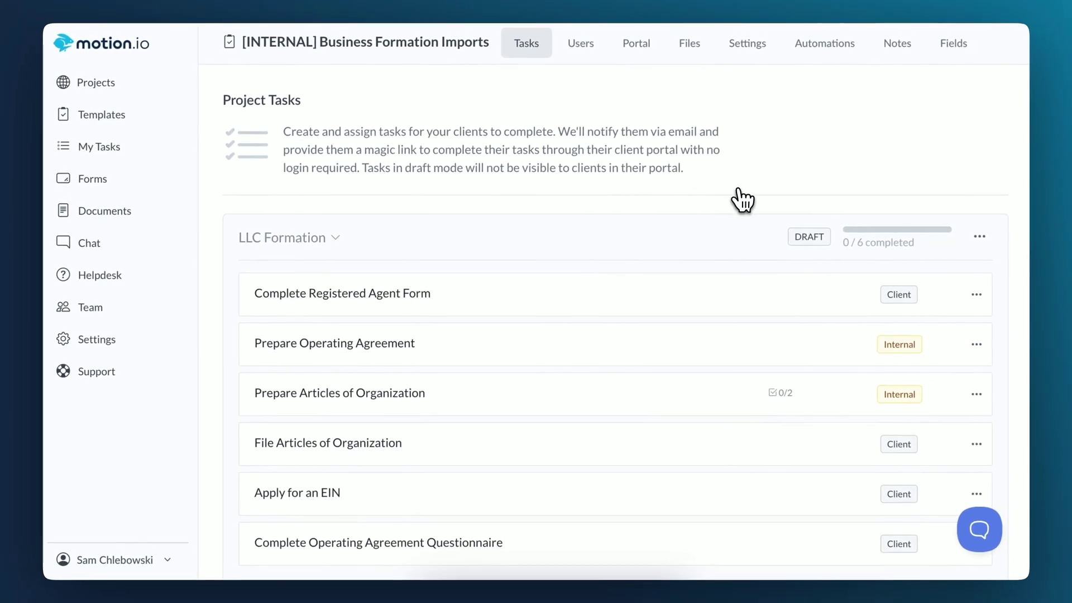
{"action": "scroll", "coordinate": [742, 199], "scroll_direction": "down", "scroll_amount": 5}
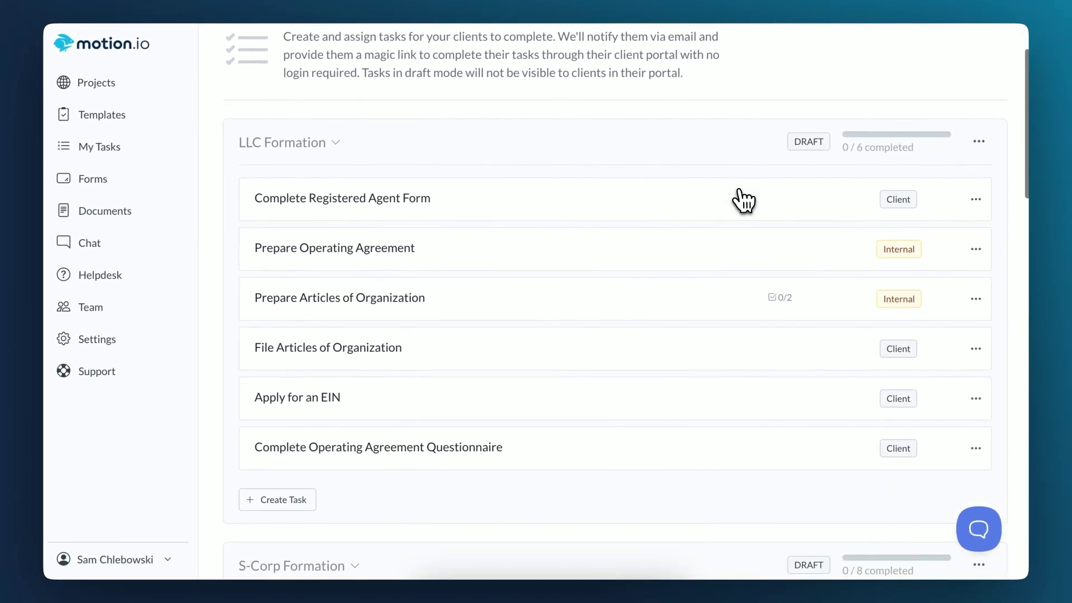
{"action": "scroll", "coordinate": [743, 200], "scroll_direction": "down", "scroll_amount": 10}
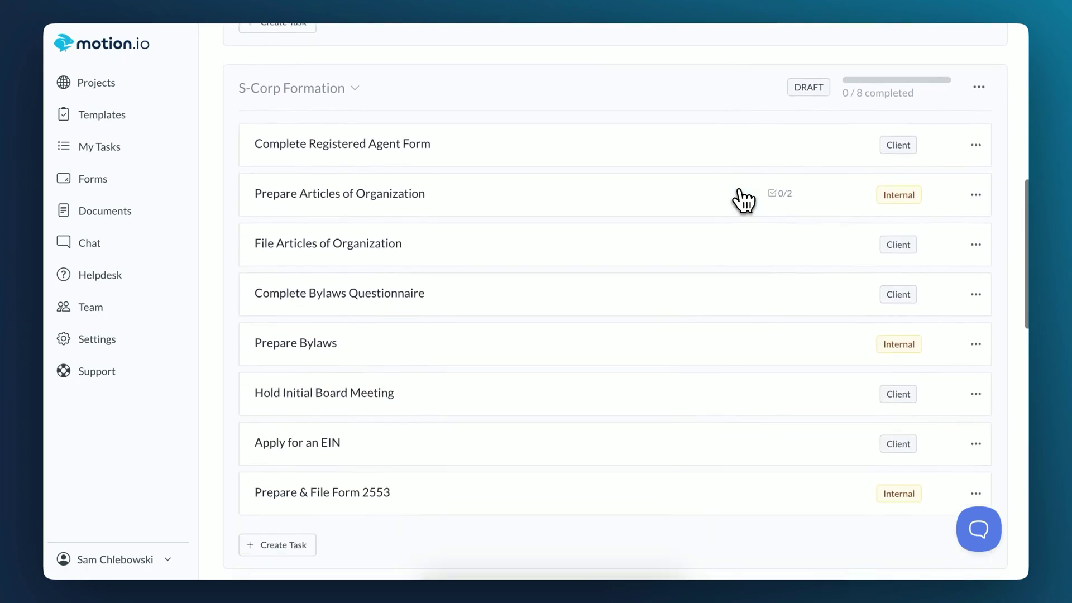
{"action": "scroll", "coordinate": [742, 199], "scroll_direction": "down", "scroll_amount": 10}
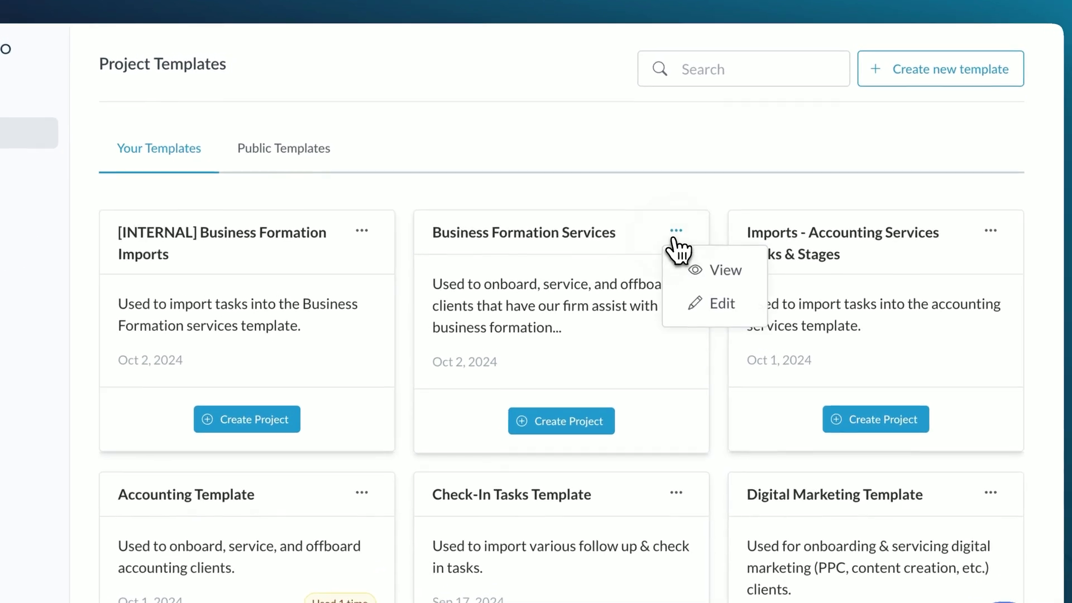
Step: View the Business Formation Services automations, then bring up the support chat's send-a-message form
{"action": "left_click", "coordinate": [710, 309]}
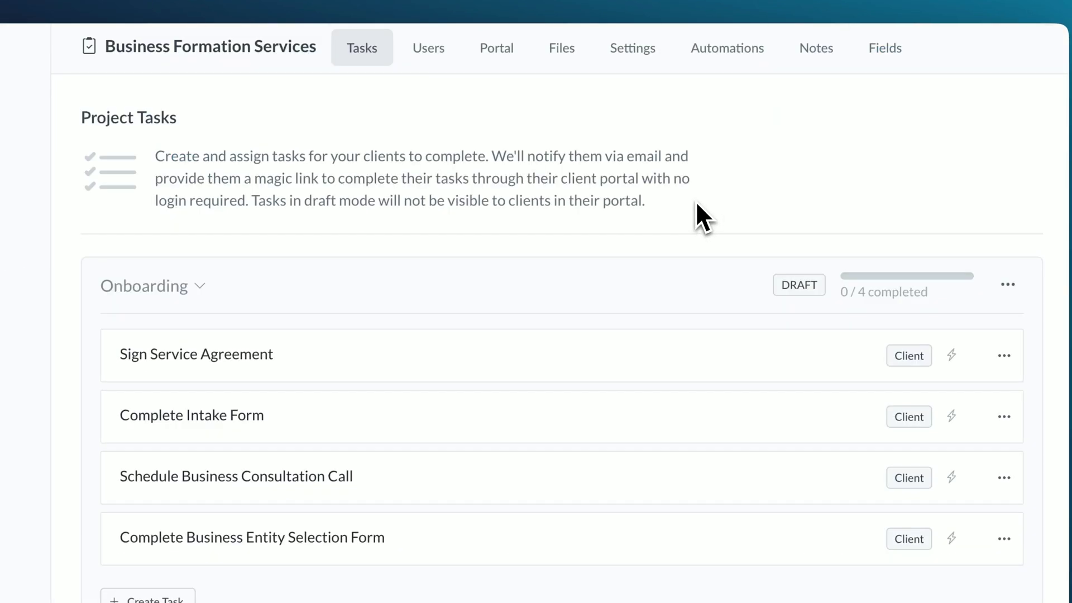
{"action": "left_click", "coordinate": [728, 49]}
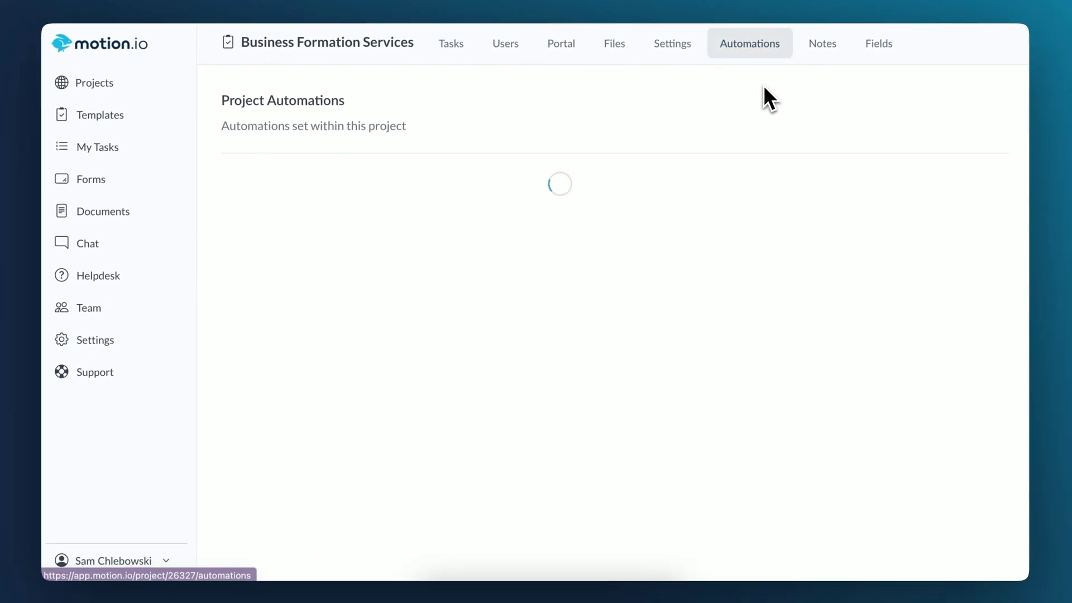
{"action": "scroll", "coordinate": [912, 144], "scroll_direction": "down", "scroll_amount": 2}
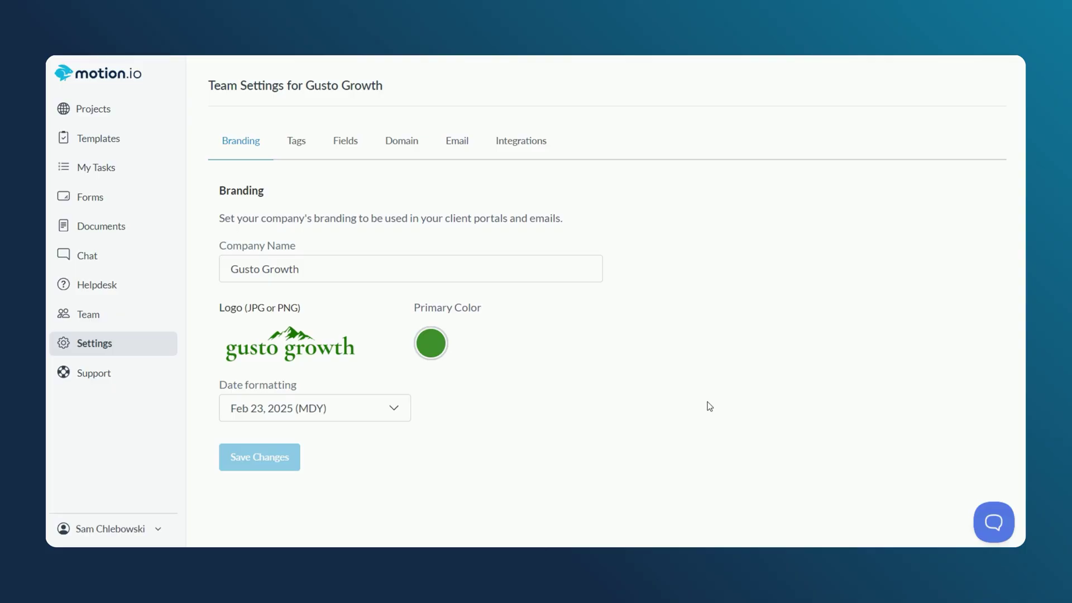
{"action": "left_click", "coordinate": [994, 522]}
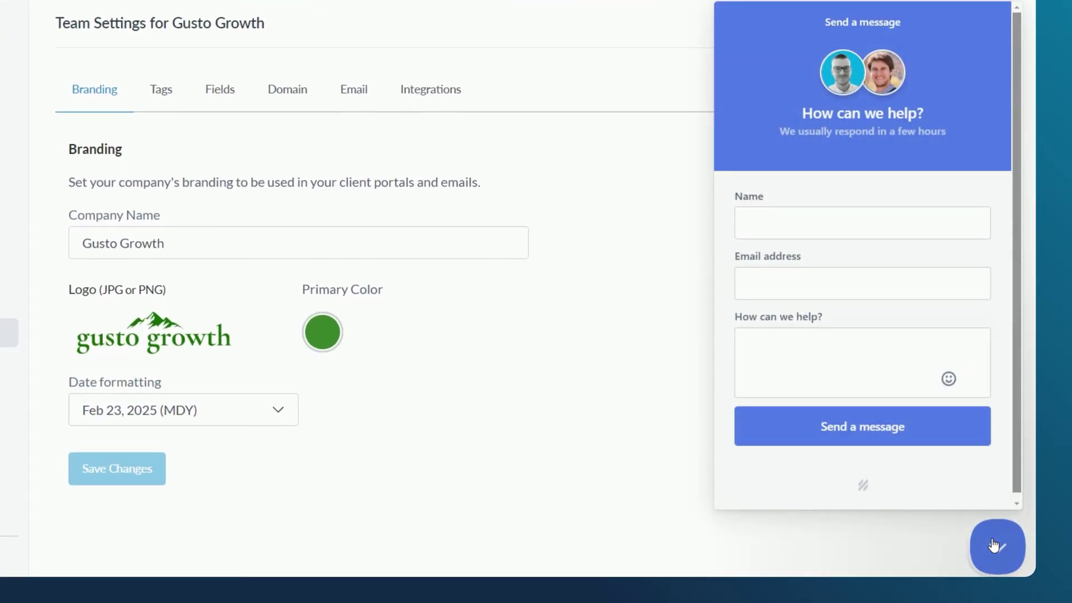